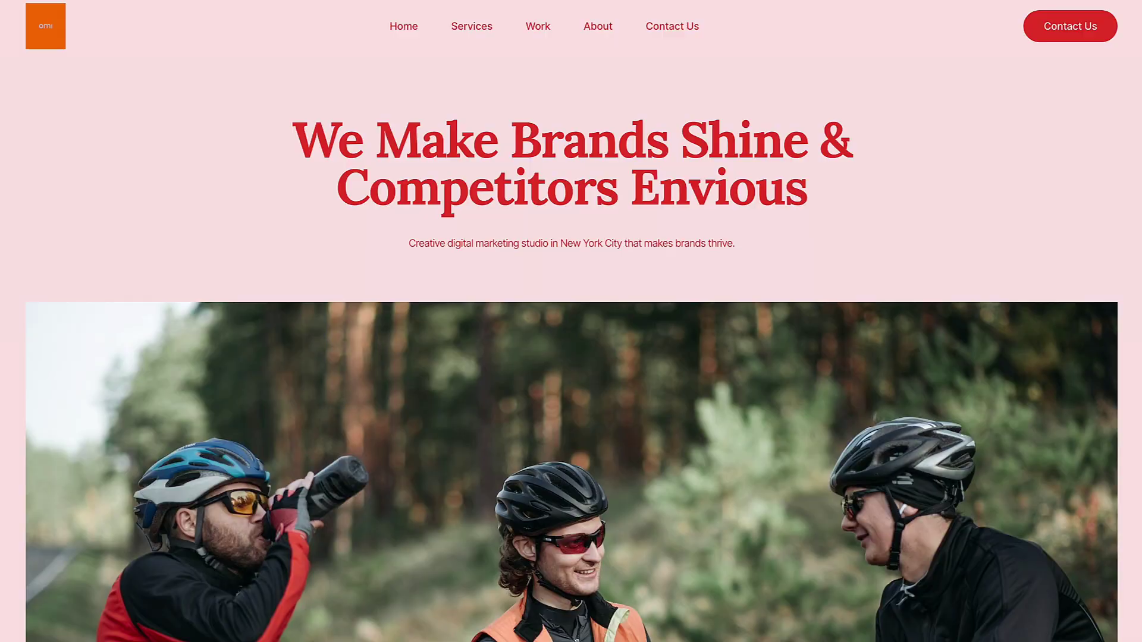
- Scroll down to the hosting plan cards and choose Buy Now on the Basic plan
scroll(571, 321, down, 10)
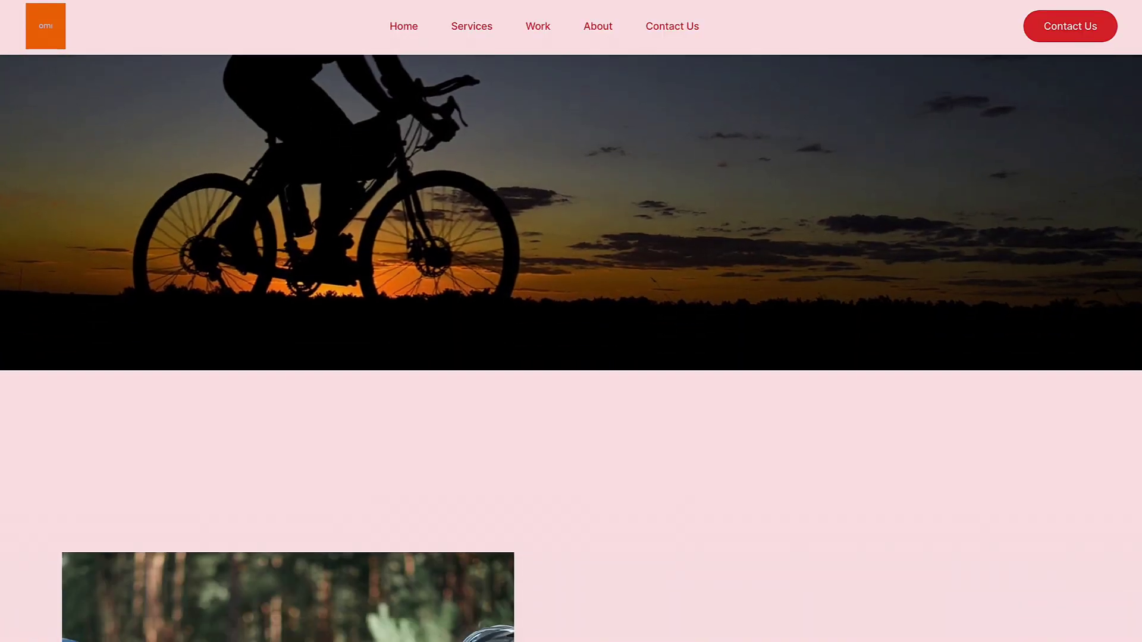
scroll(571, 321, down, 15)
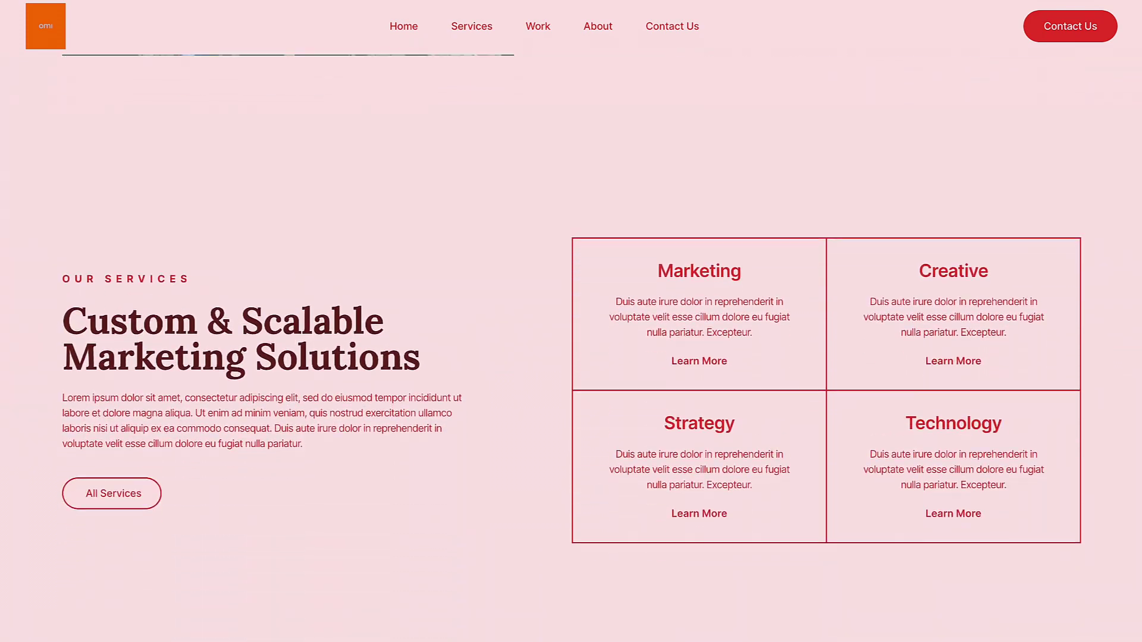
scroll(559, 373, down, 10)
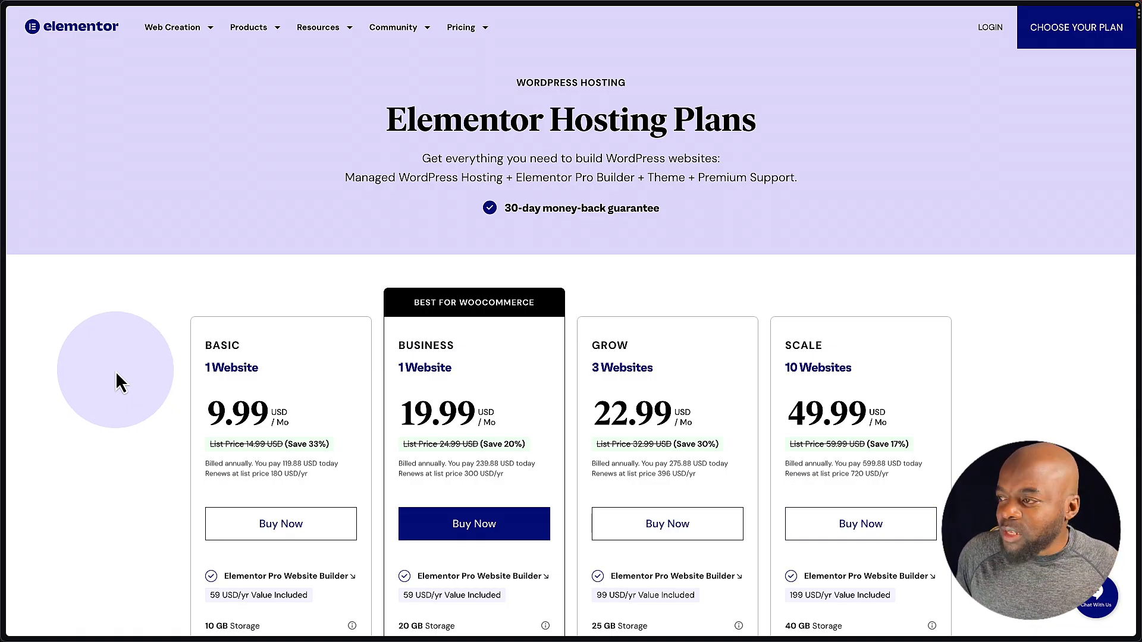
scroll(110, 405, down, 2)
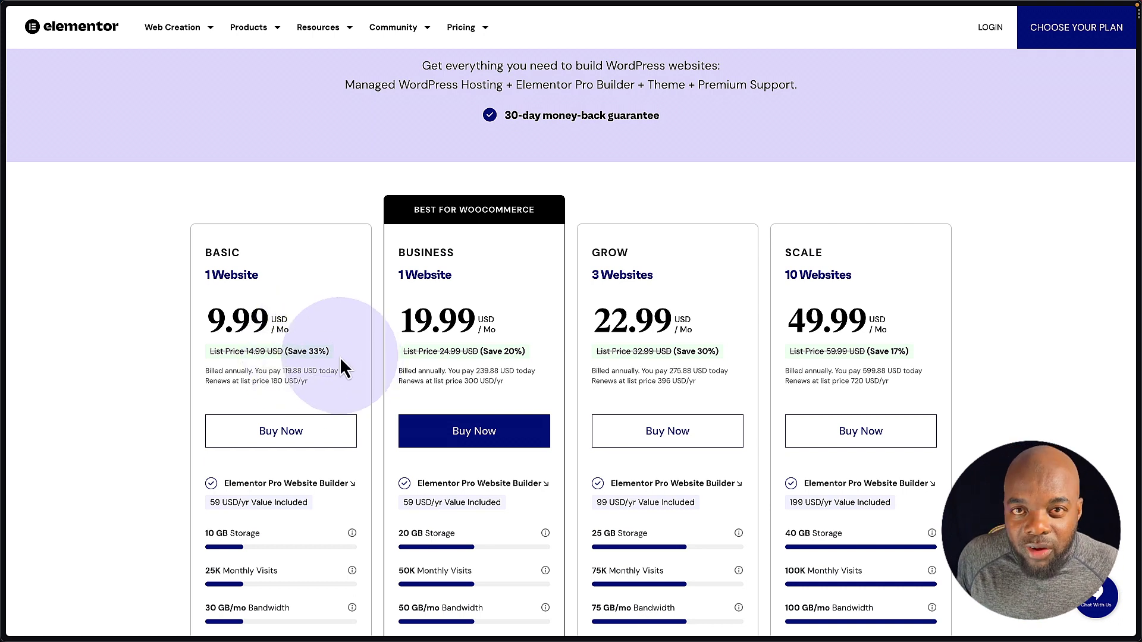
scroll(168, 404, down, 2)
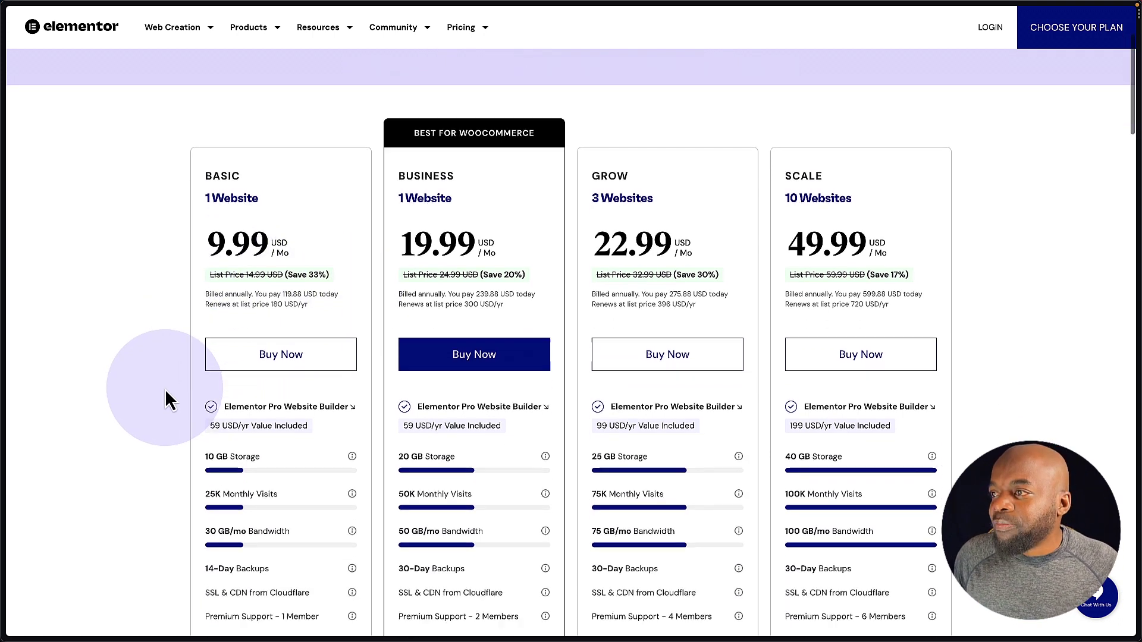
click(277, 357)
- Create the account from the e-mail field, then enter the buyer's first and last name for billing
click(283, 253)
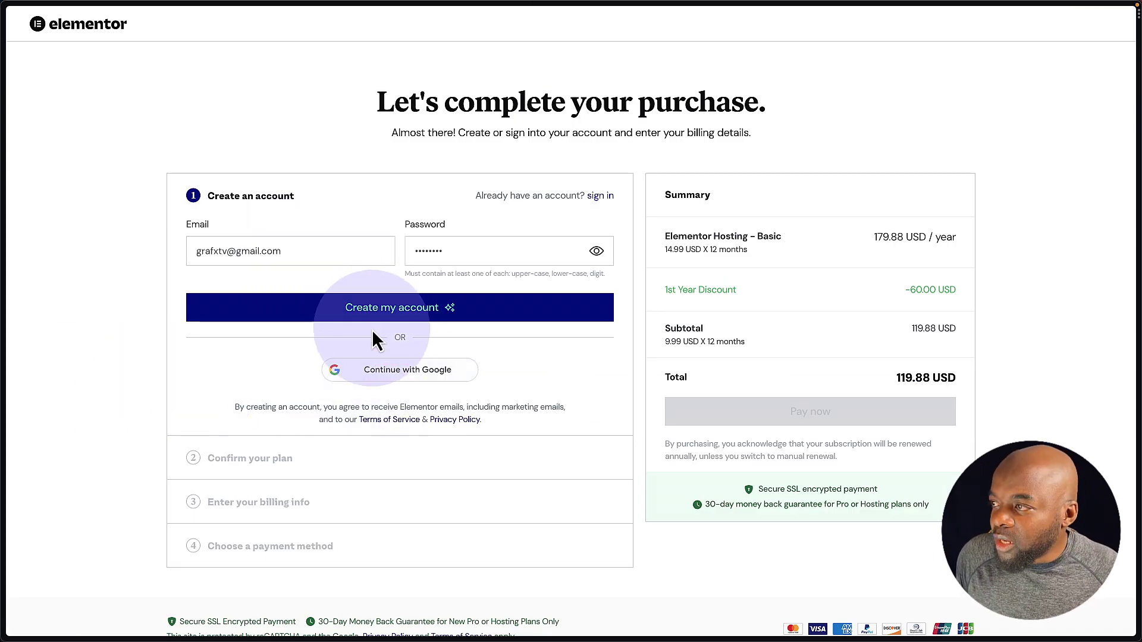
click(384, 319)
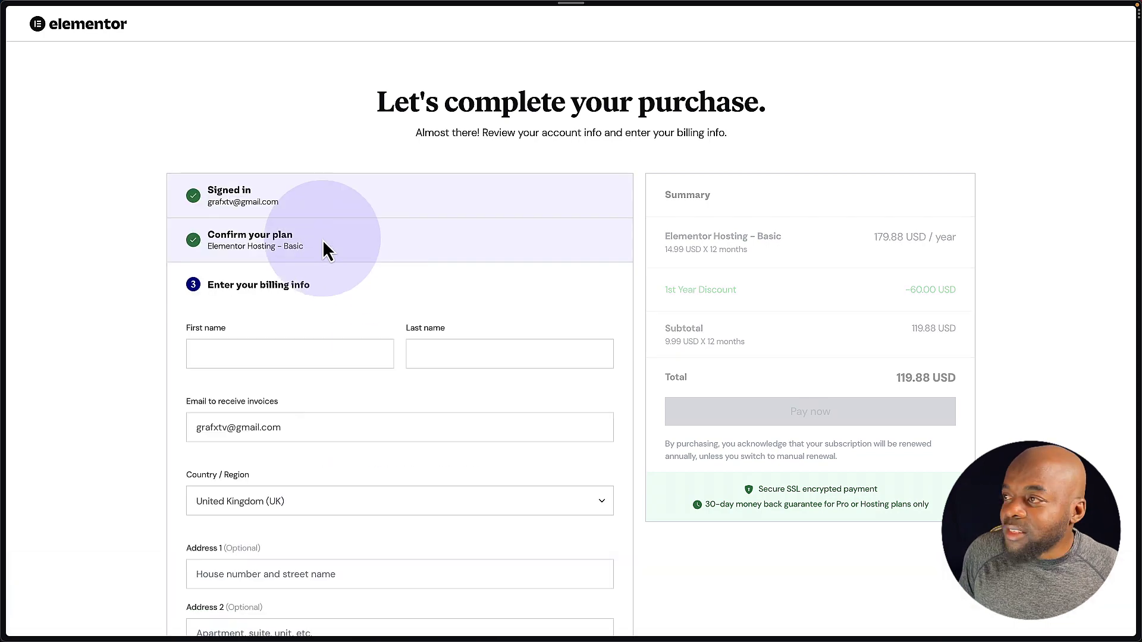
click(271, 355)
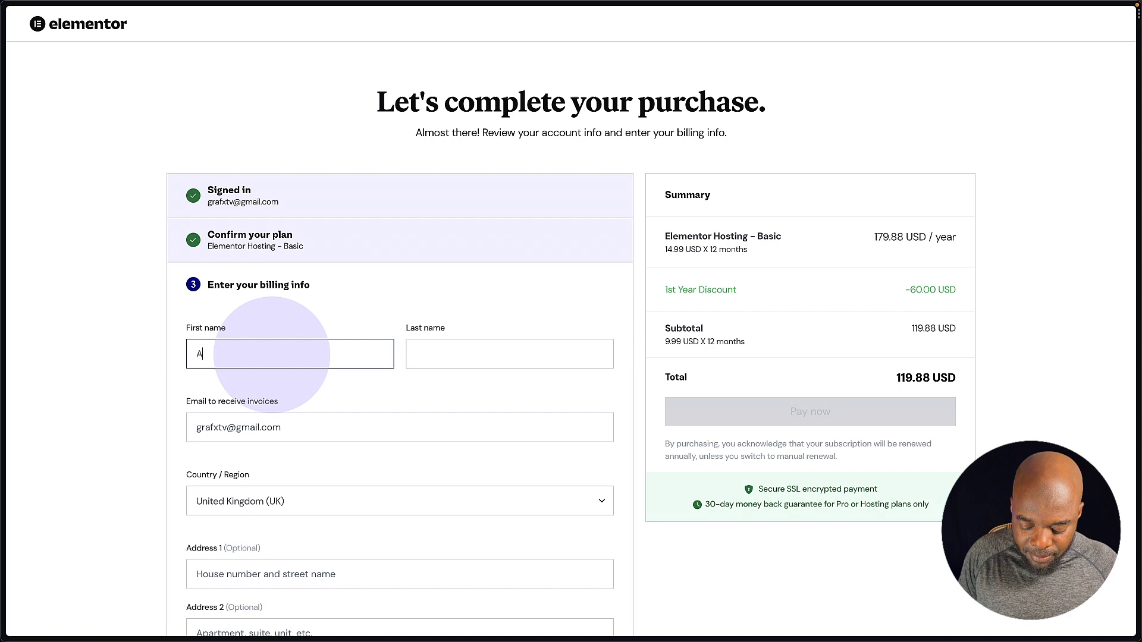
key(Tab)
- Scroll down the billing form and enter the buyer's postcode
scroll(151, 388, down, 4)
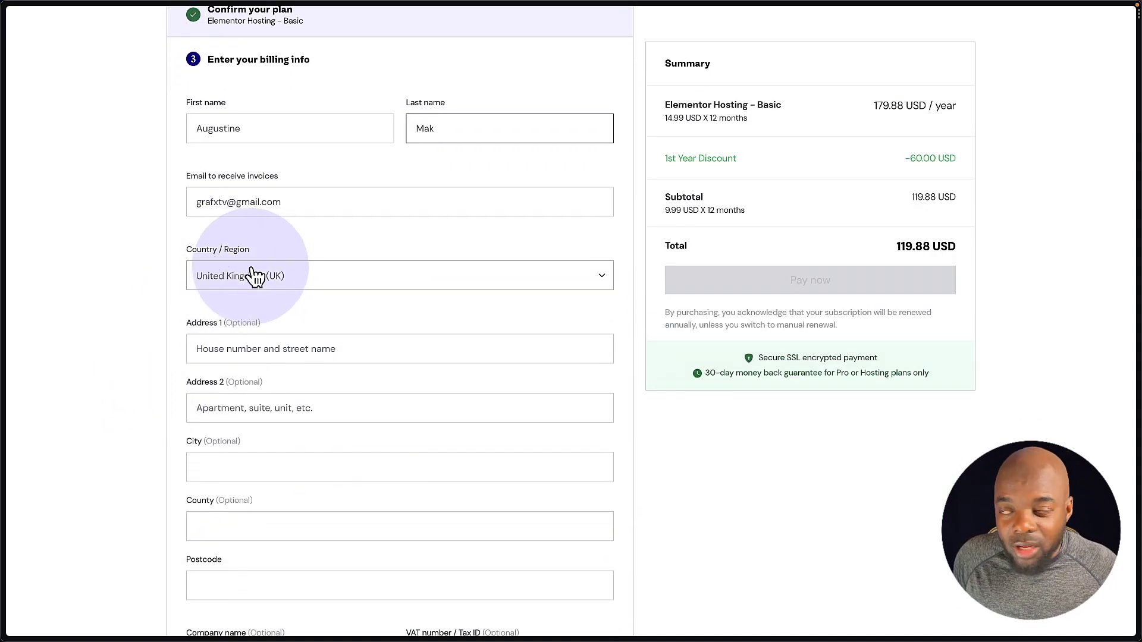
scroll(165, 376, down, 1)
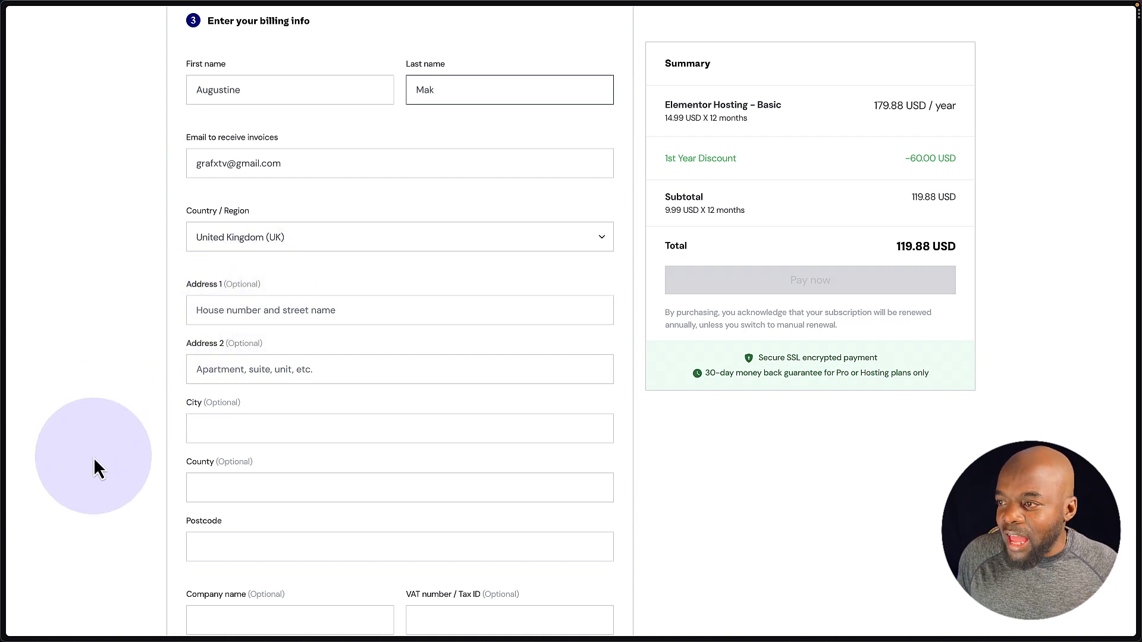
scroll(94, 455, down, 4)
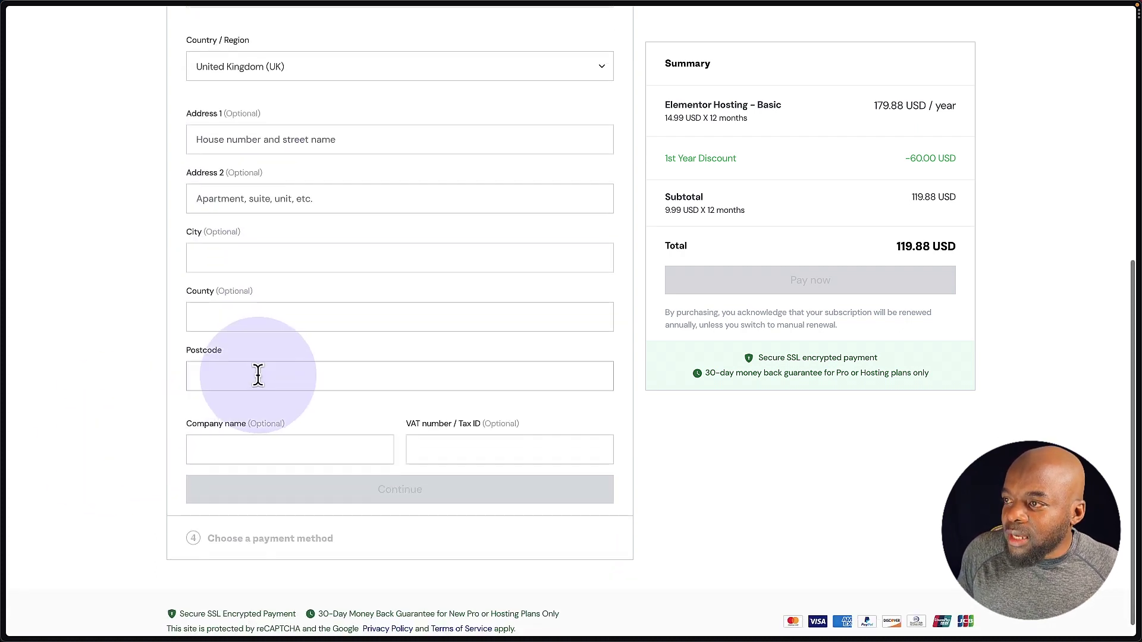
click(229, 379)
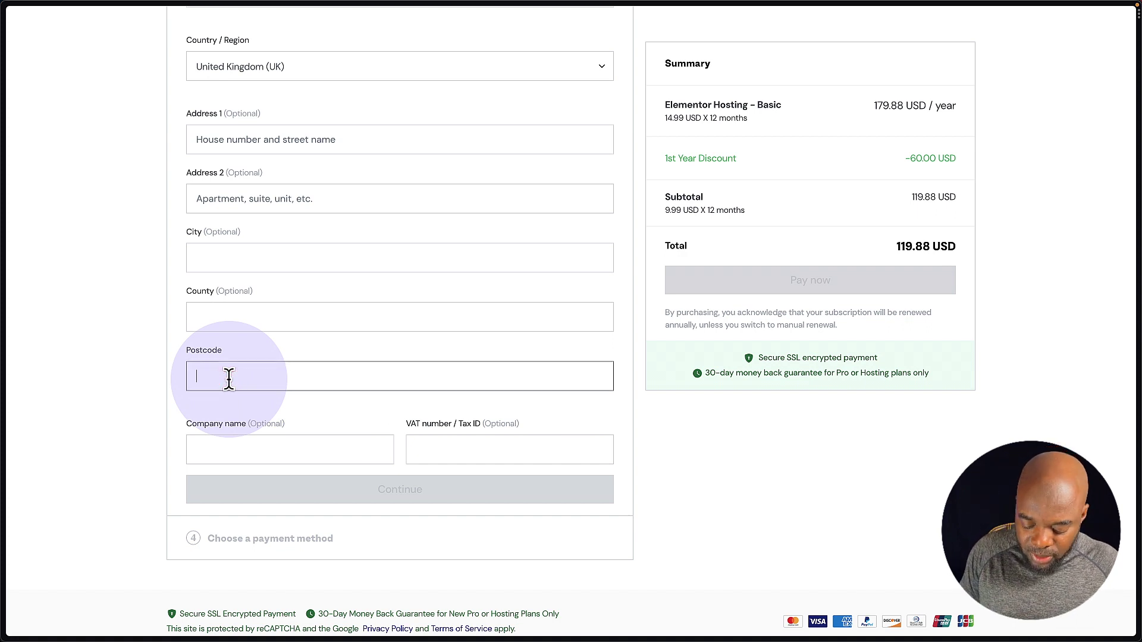
text(B9 4AT)
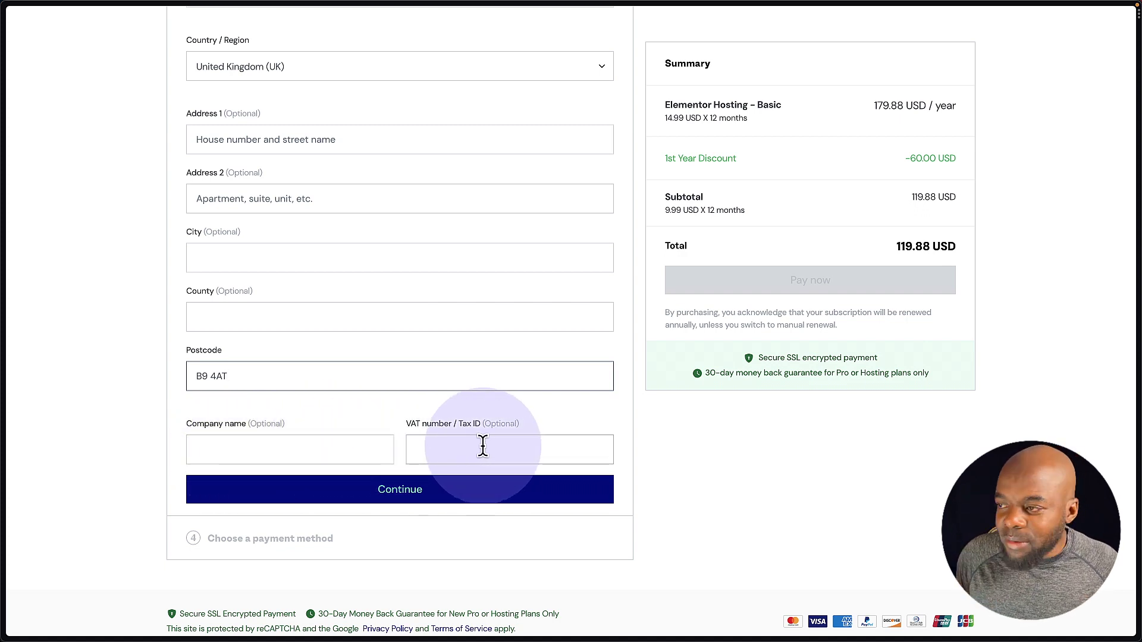
- Continue past the billing details and dismiss the saved-card suggestions
click(413, 491)
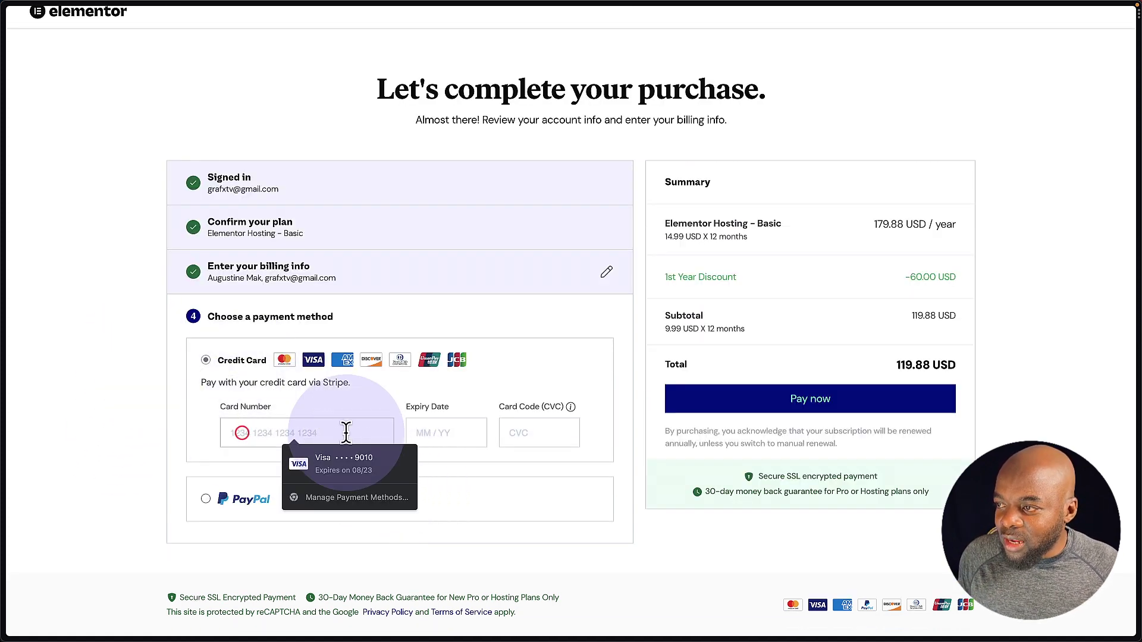
click(95, 502)
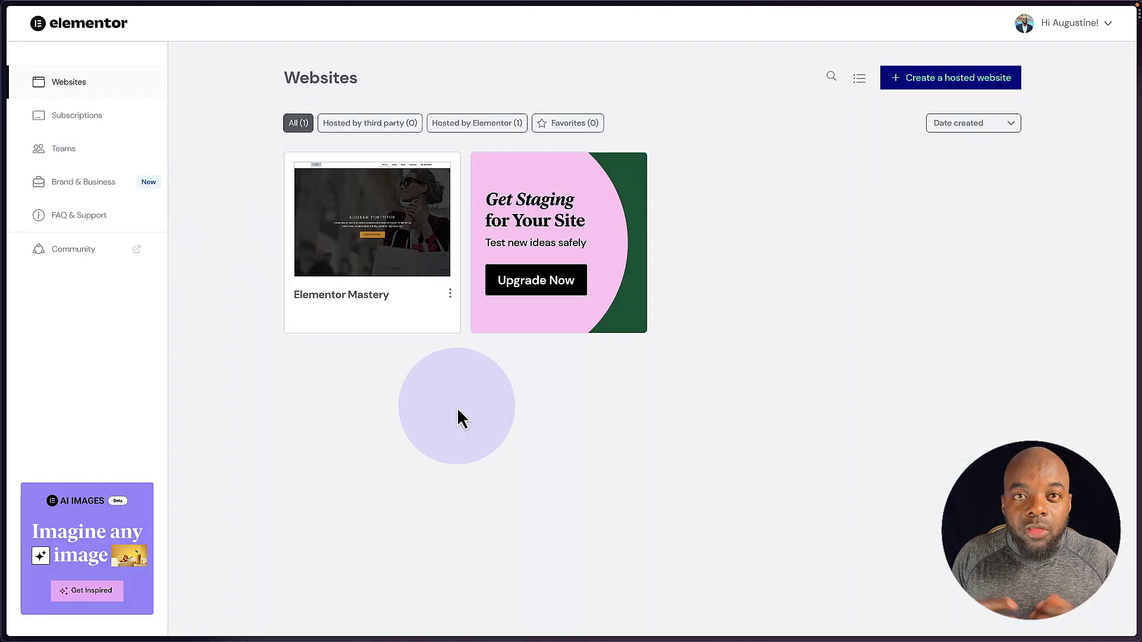
- Go from the Elementor dashboard to the site's WordPress Pages list showing Sample Home Page
mouse_move(387, 328)
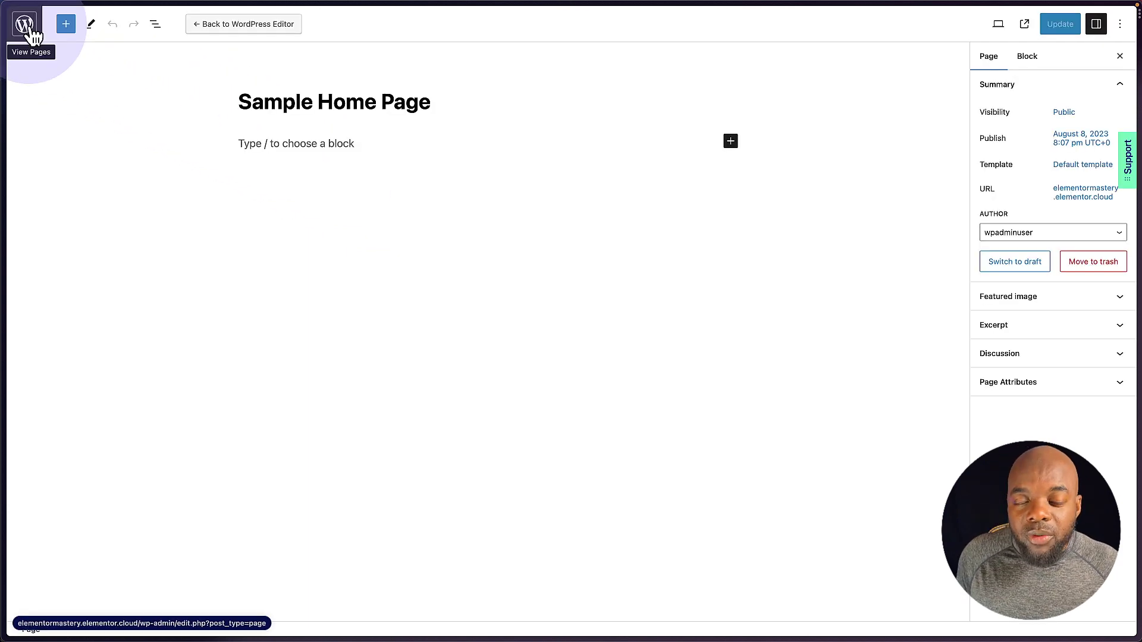
click(31, 33)
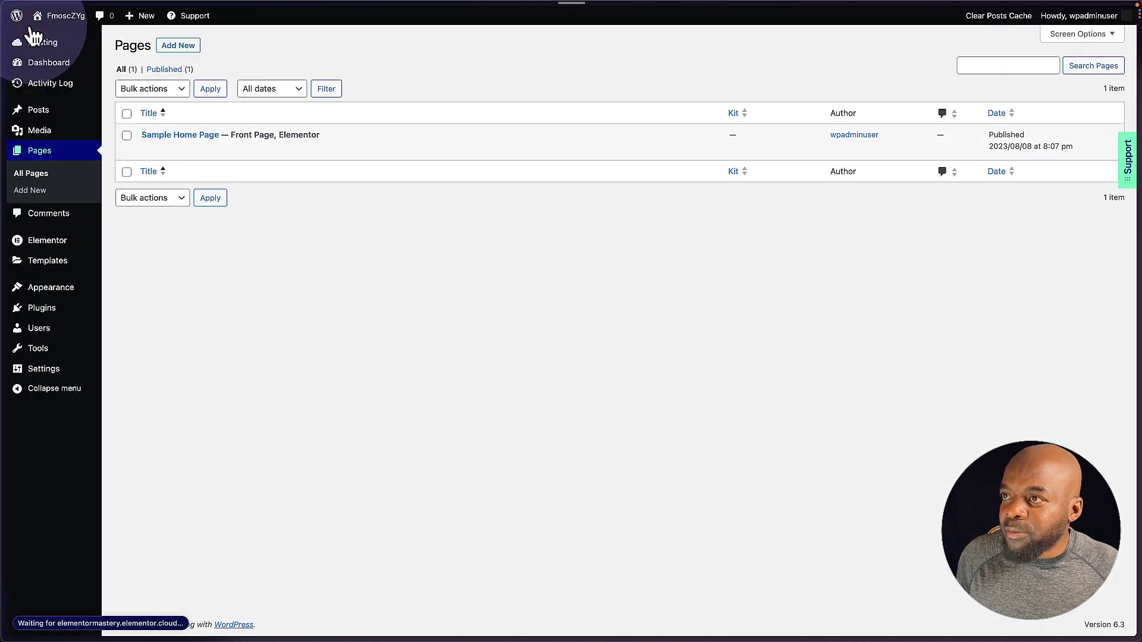
mouse_move(51, 252)
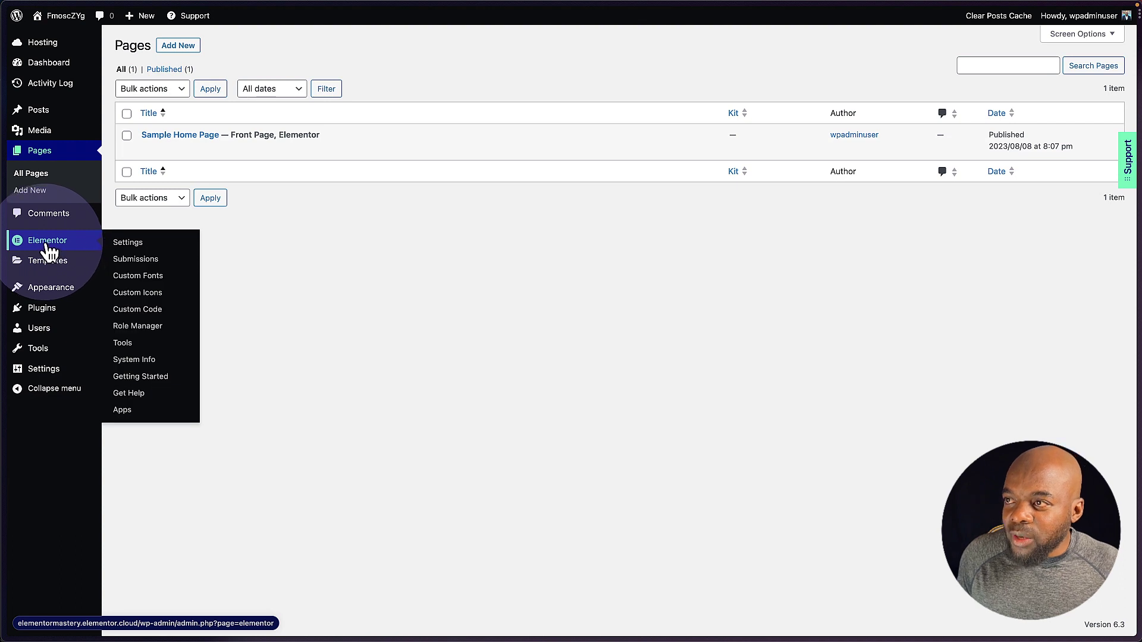
- In Elementor Settings > Features, activate all experiments including Flexbox Container and save changes
click(139, 245)
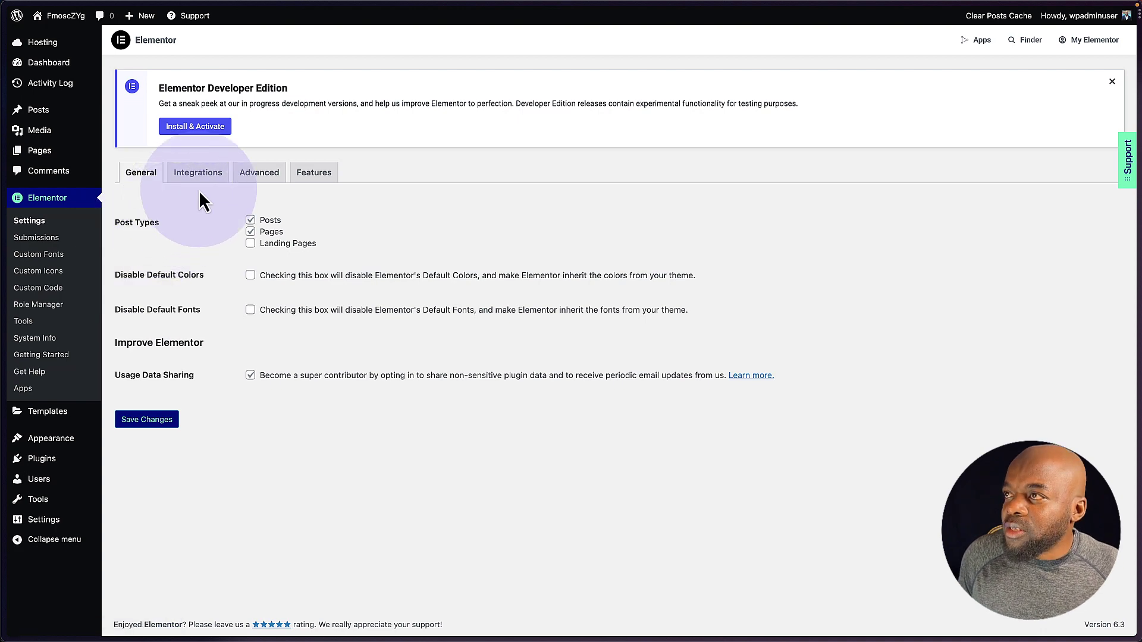
click(320, 172)
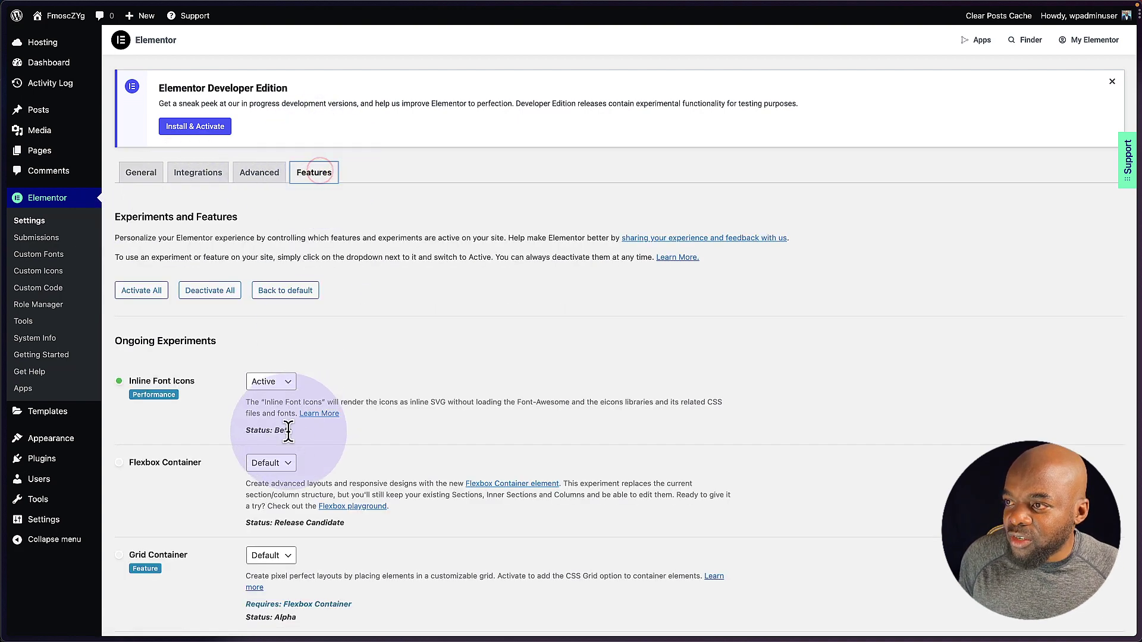
scroll(206, 448, down, 2)
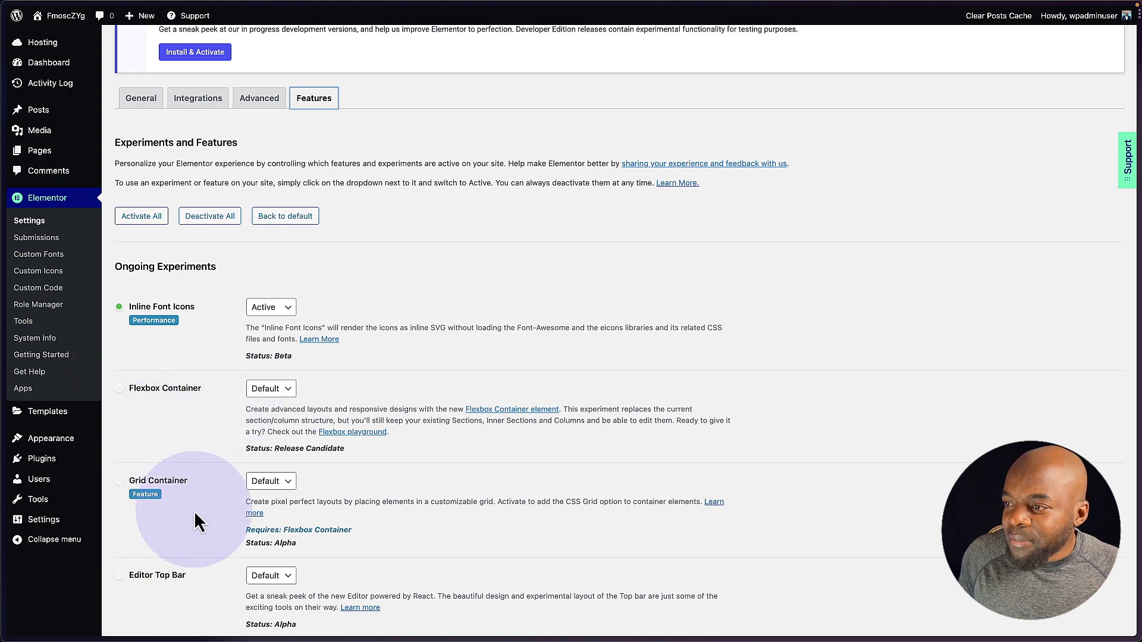
scroll(143, 512, down, 2)
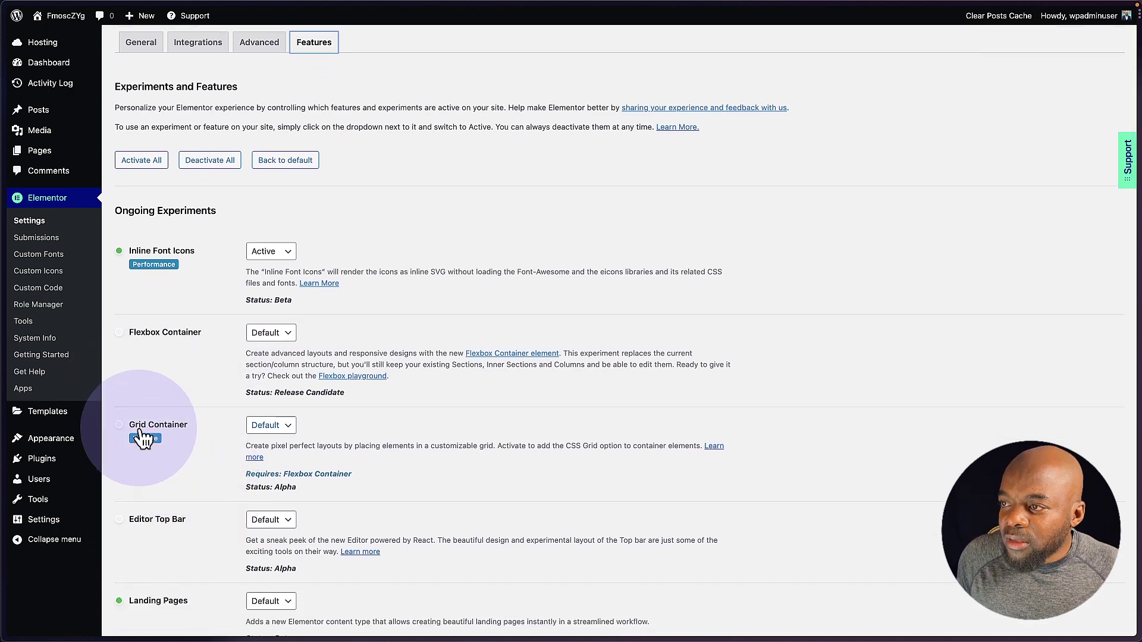
scroll(214, 536, down, 5)
scroll(213, 523, up, 8)
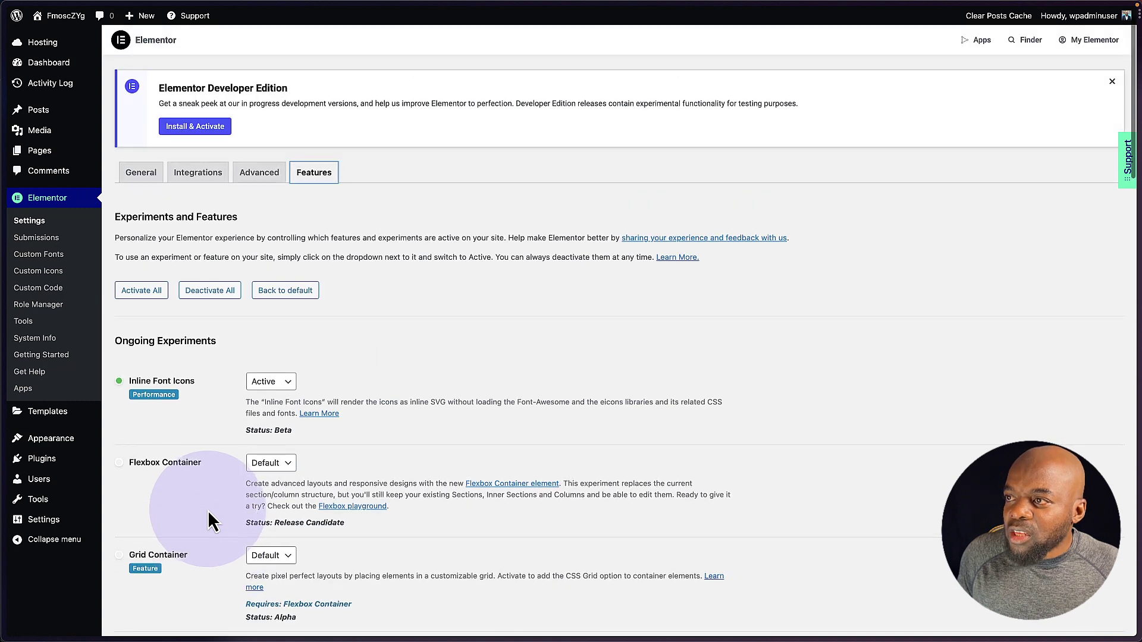
click(145, 290)
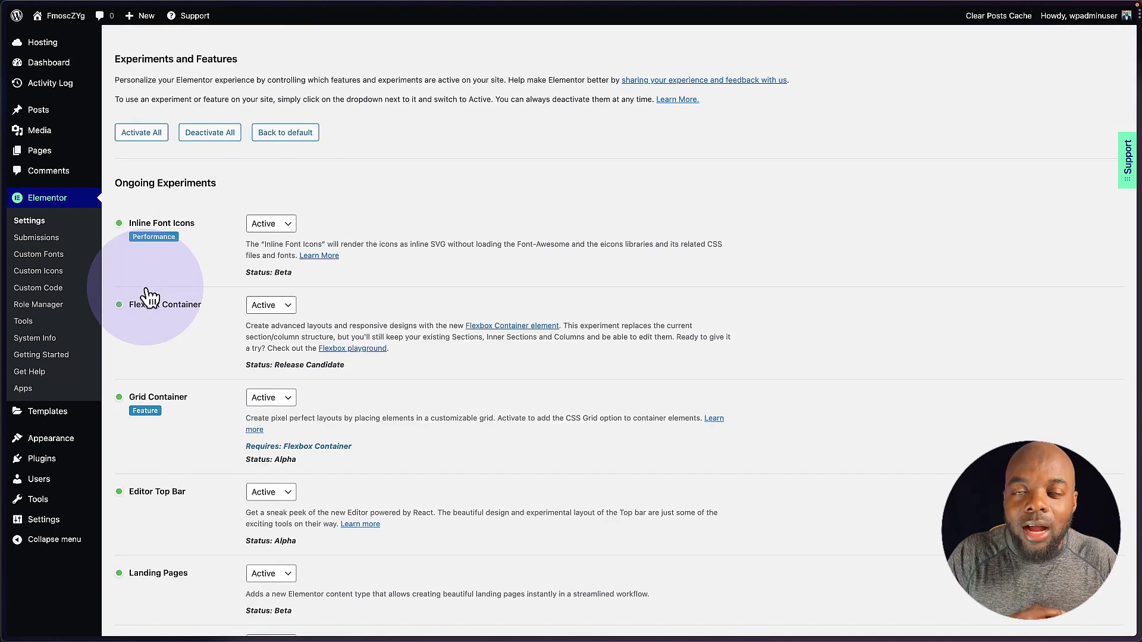
scroll(207, 480, down, 20)
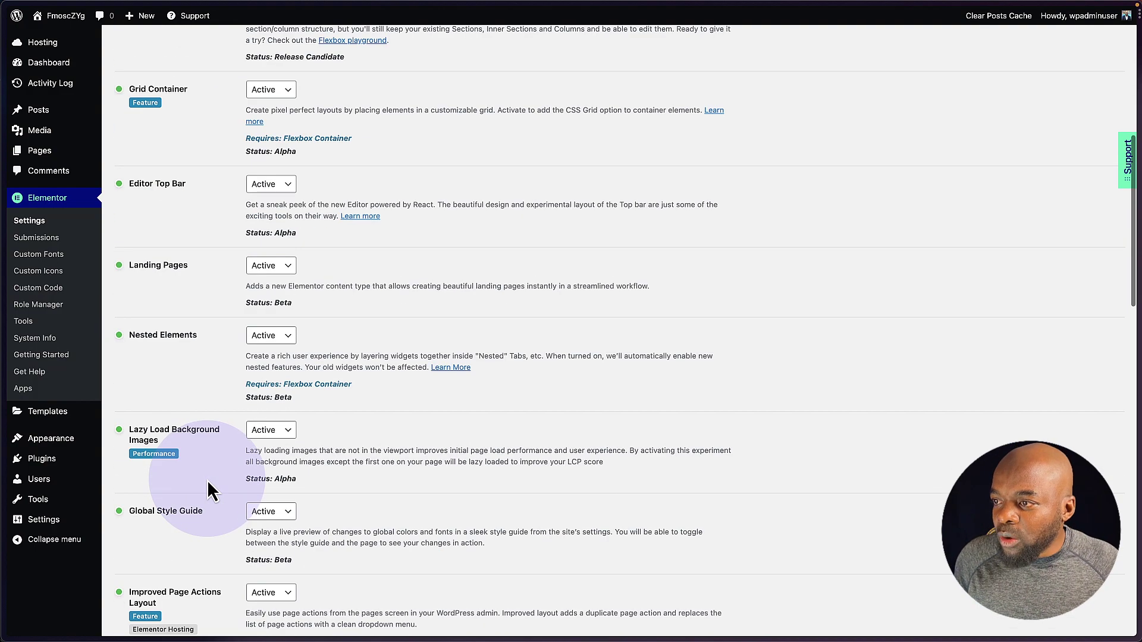
scroll(207, 480, down, 5)
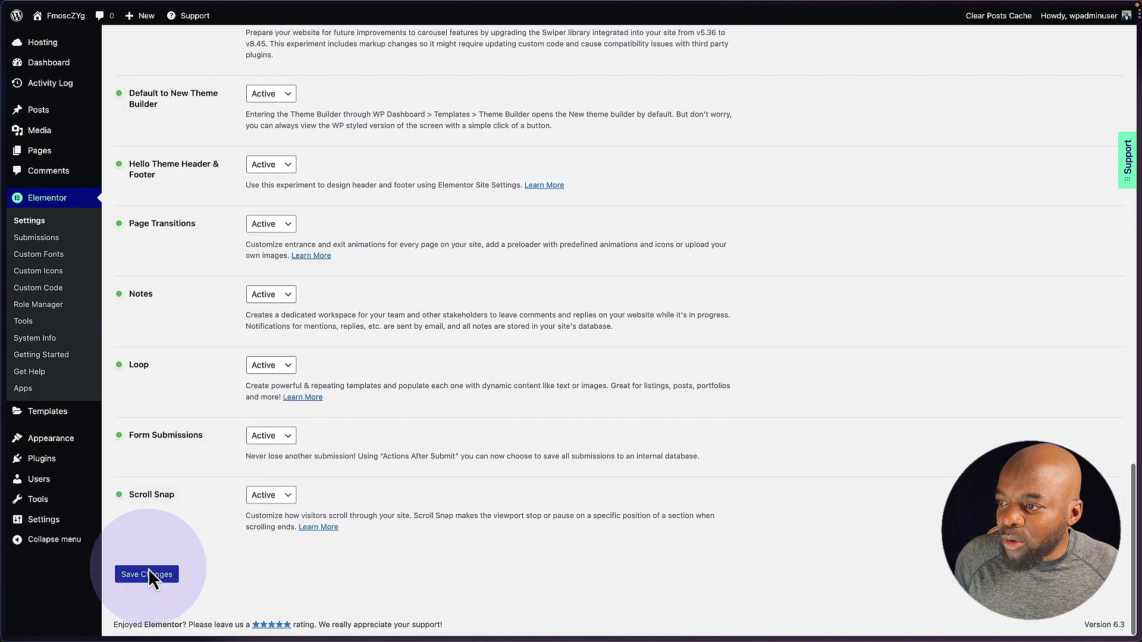
click(147, 574)
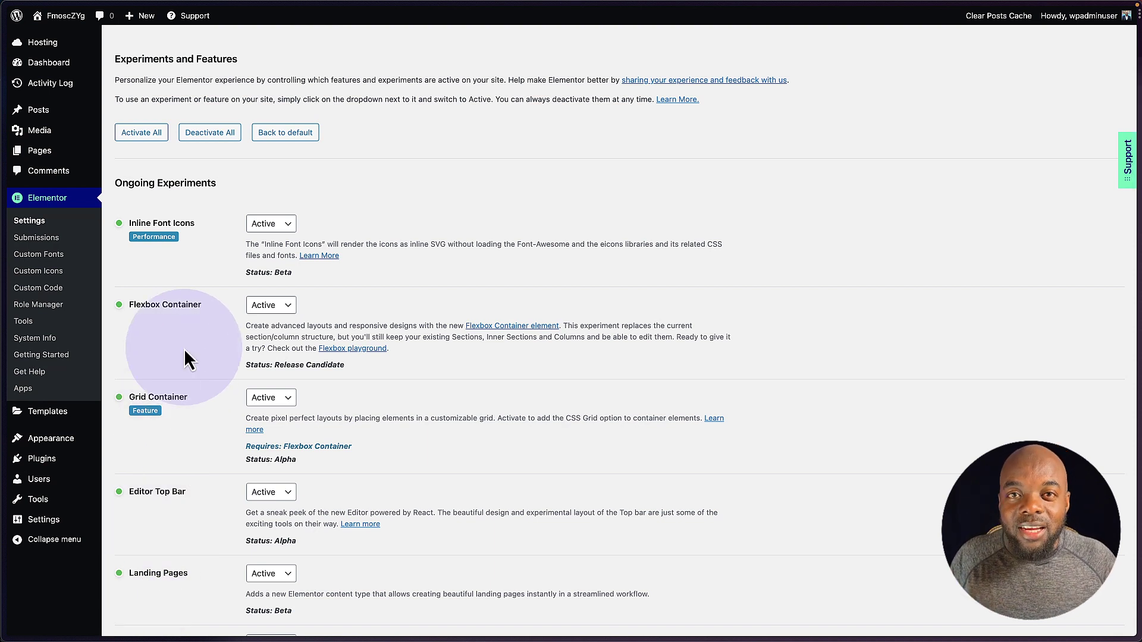
- Open the Kit Library and filter the kits down to Simple Website only
mouse_move(45, 412)
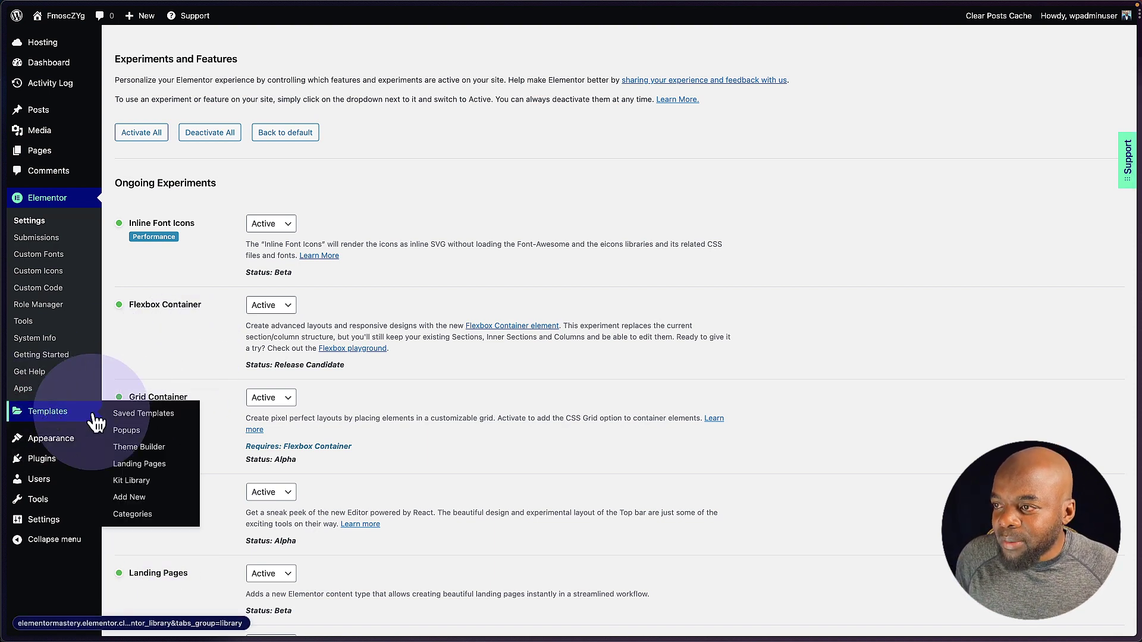
click(146, 482)
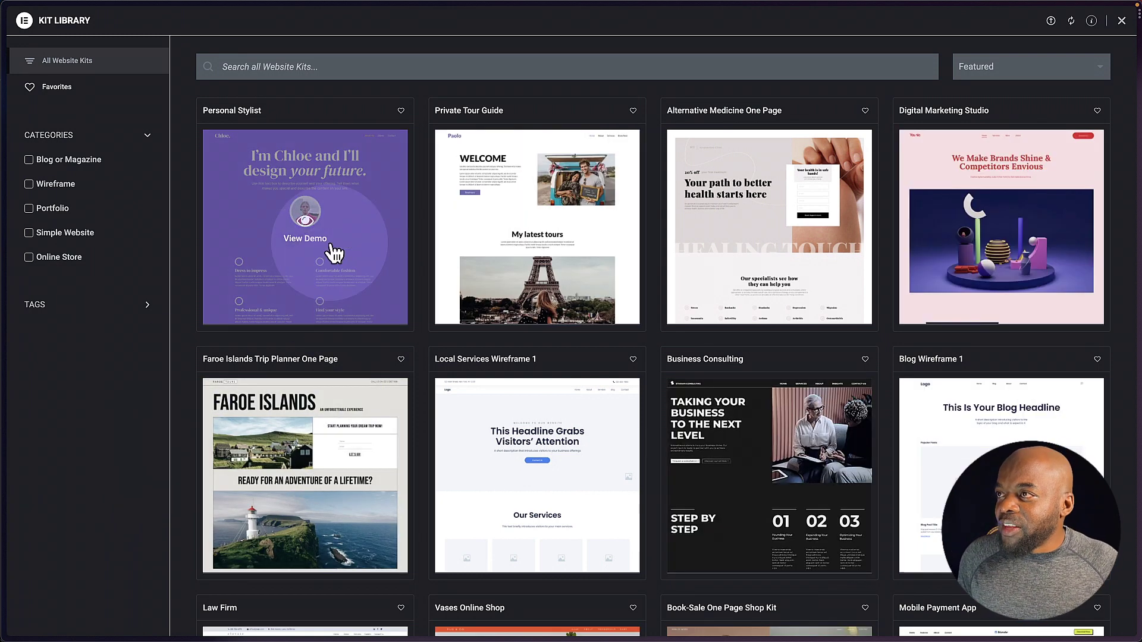
click(29, 161)
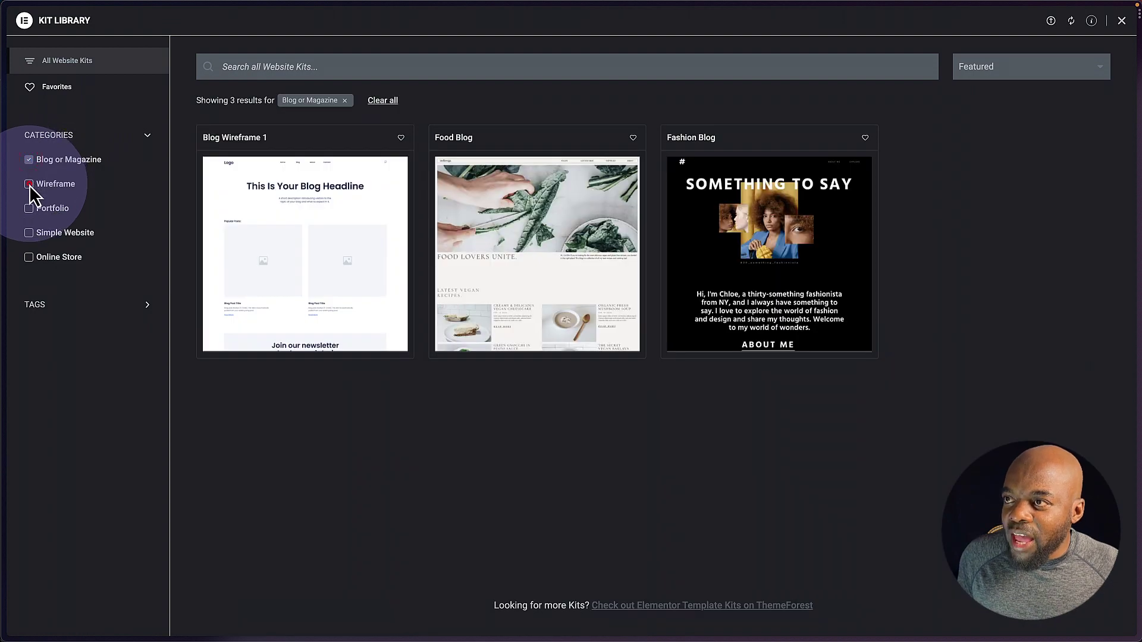
click(29, 185)
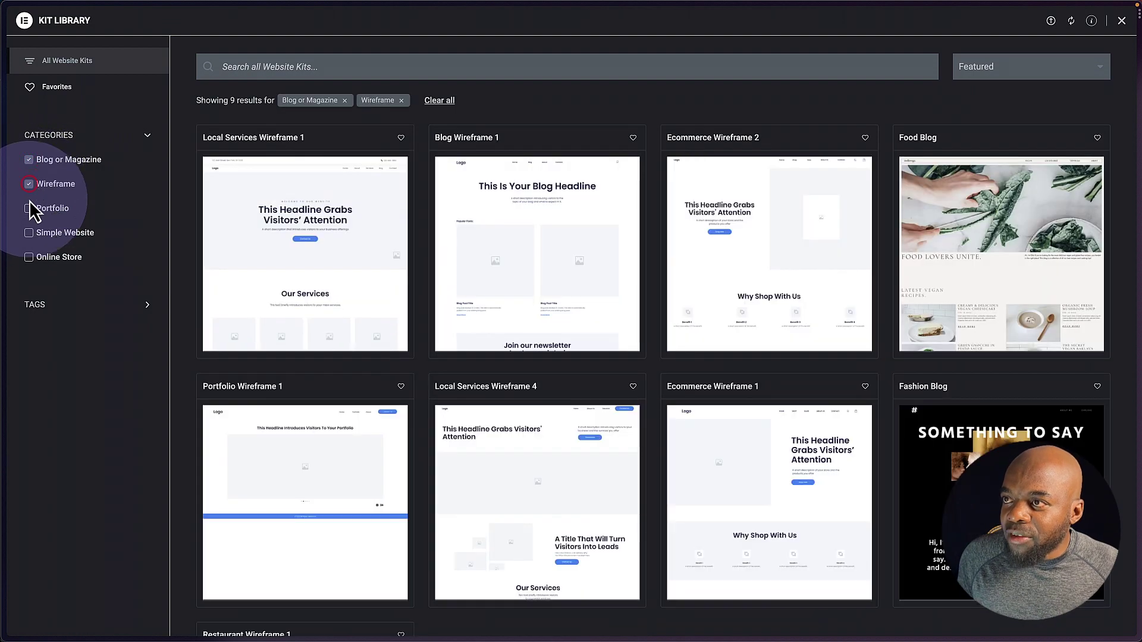
click(29, 209)
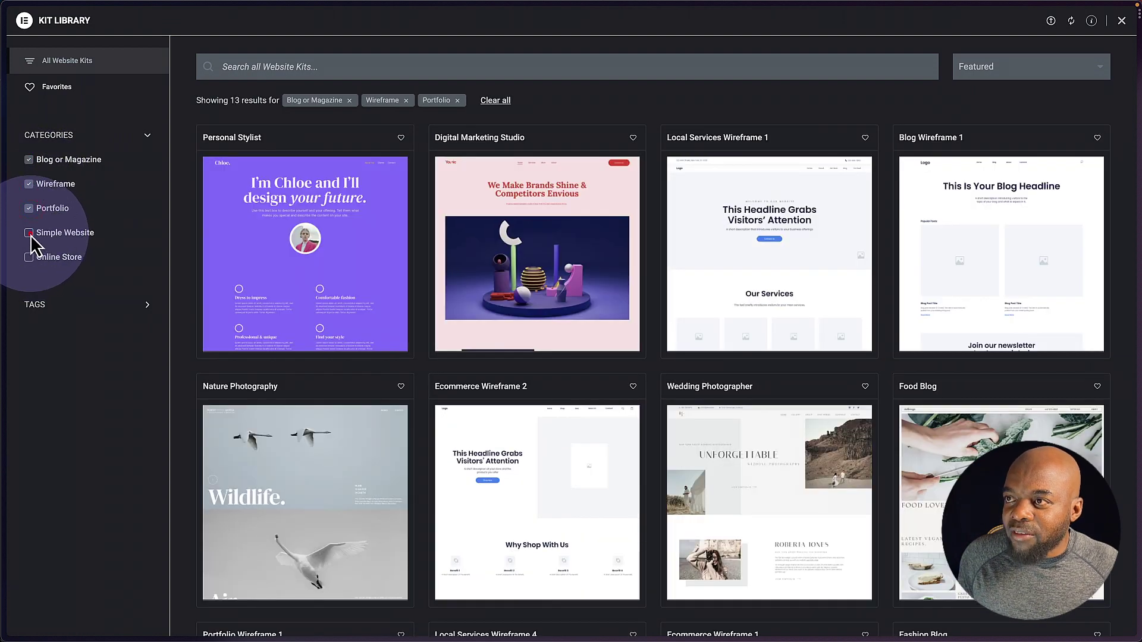
click(30, 234)
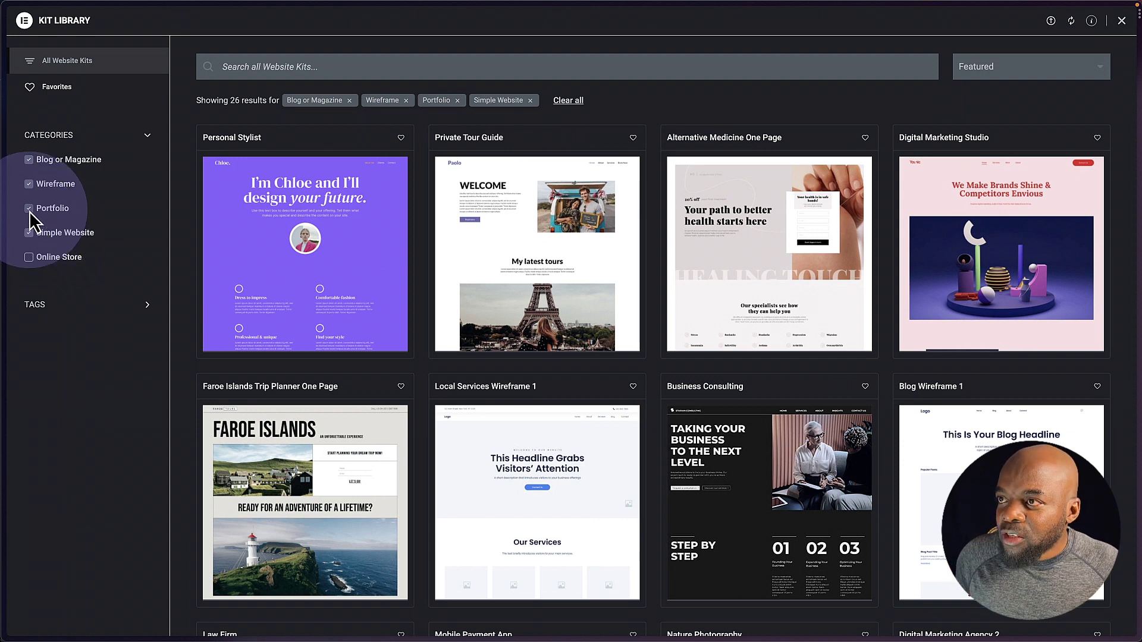
click(29, 209)
click(29, 185)
click(29, 160)
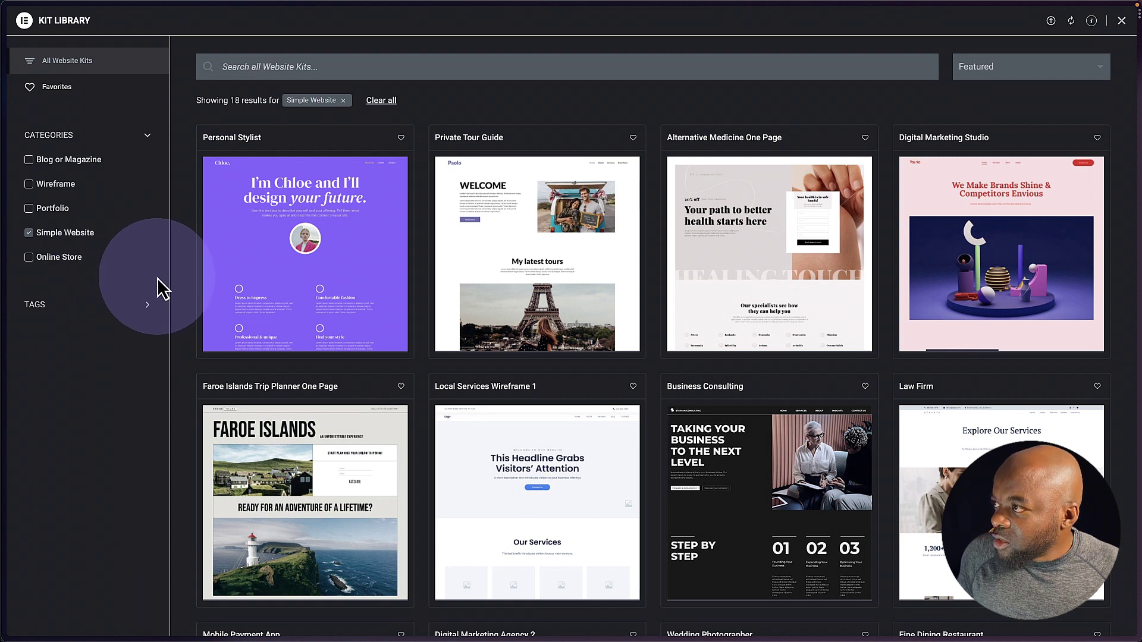
- Preview the Digital Marketing Studio kit demo
mouse_move(603, 362)
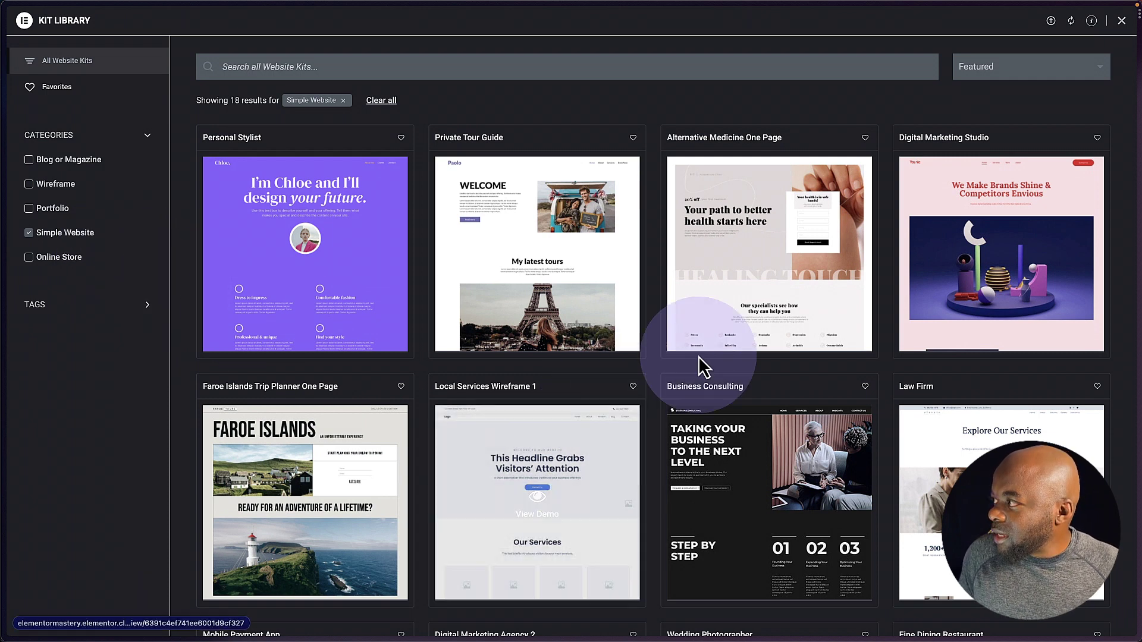
mouse_move(1014, 288)
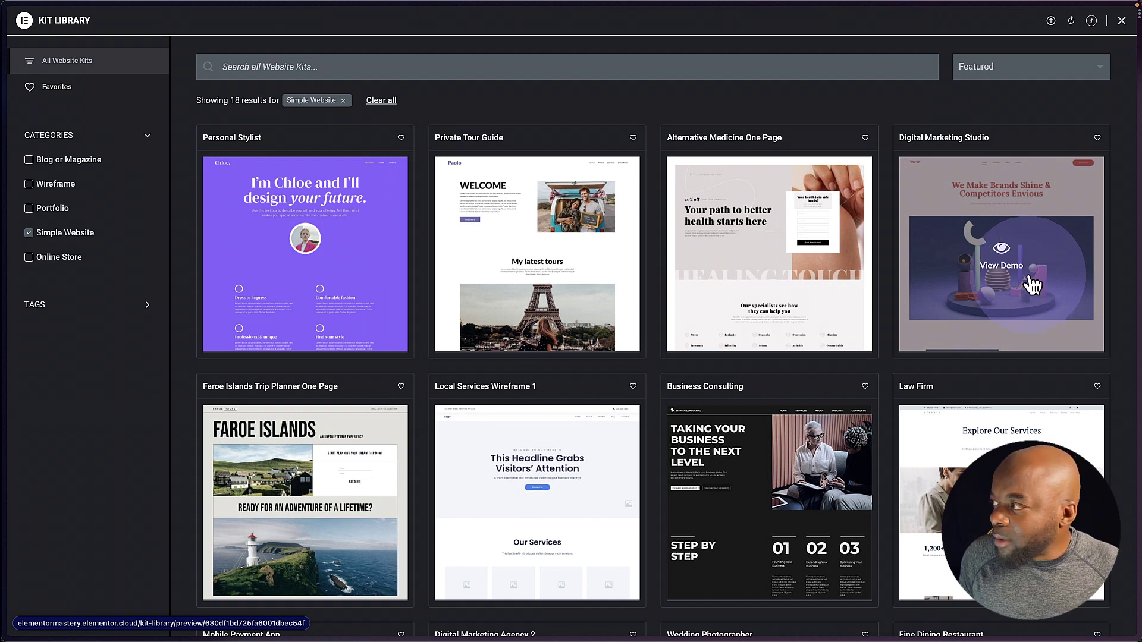
click(1030, 278)
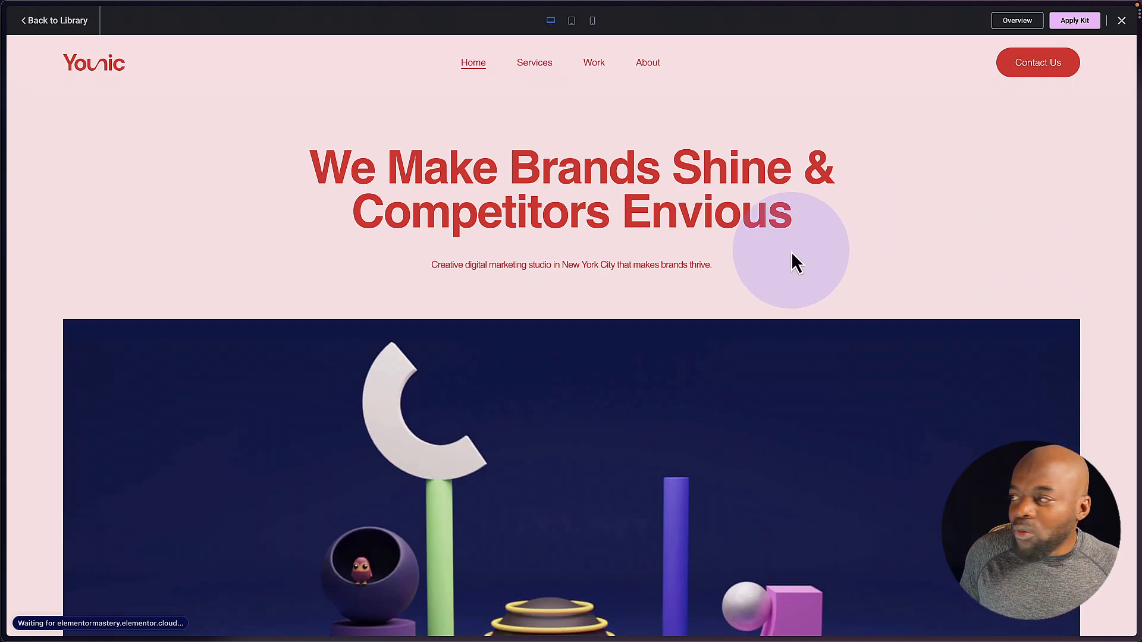
- Scroll through the Digital Marketing Studio demo, return to the top, and choose Apply Kit
scroll(330, 266, down, 10)
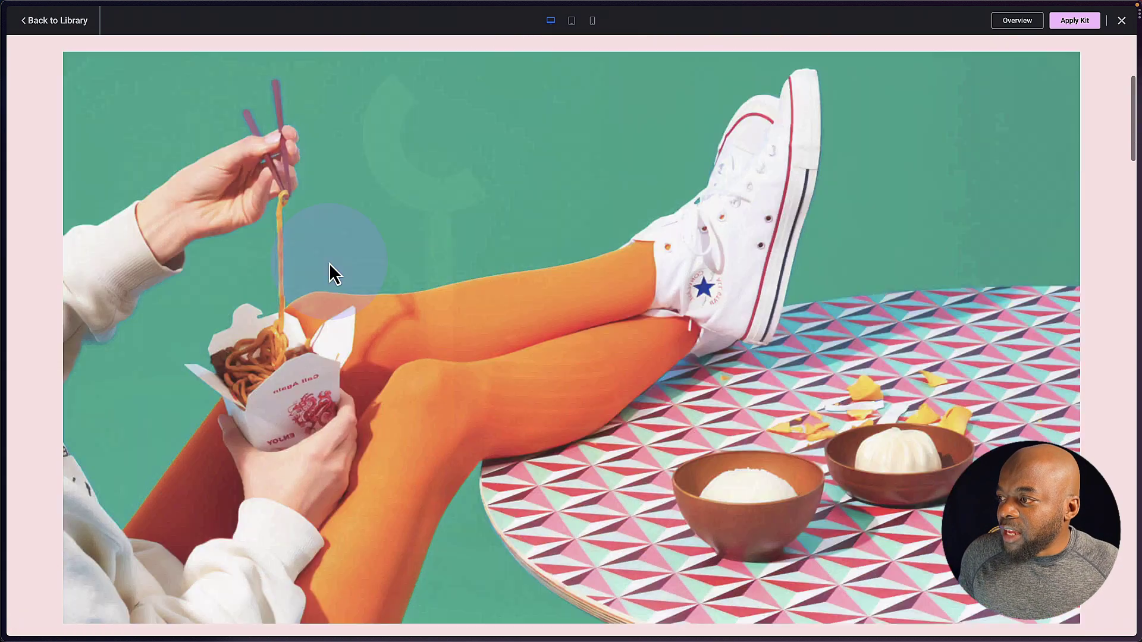
scroll(330, 263, down, 10)
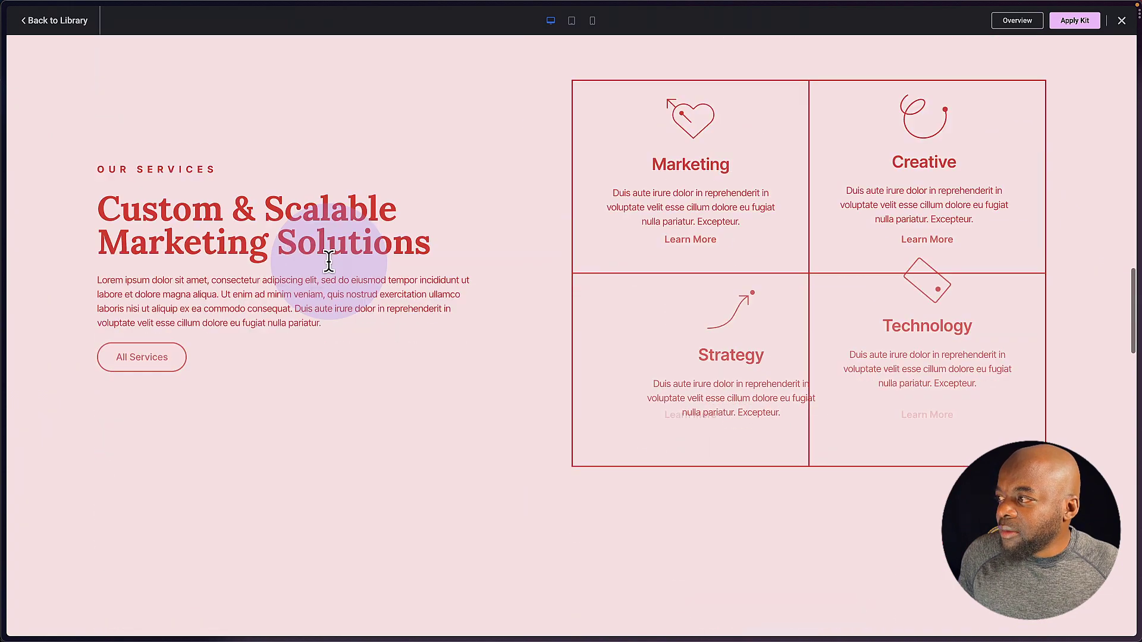
key(Home)
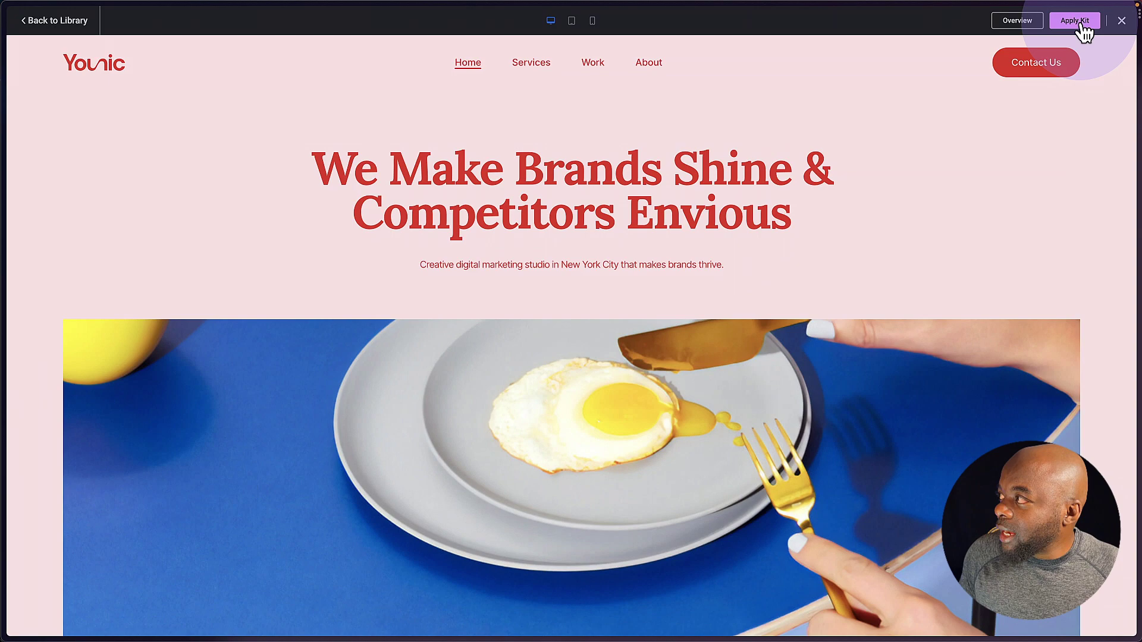
click(1080, 24)
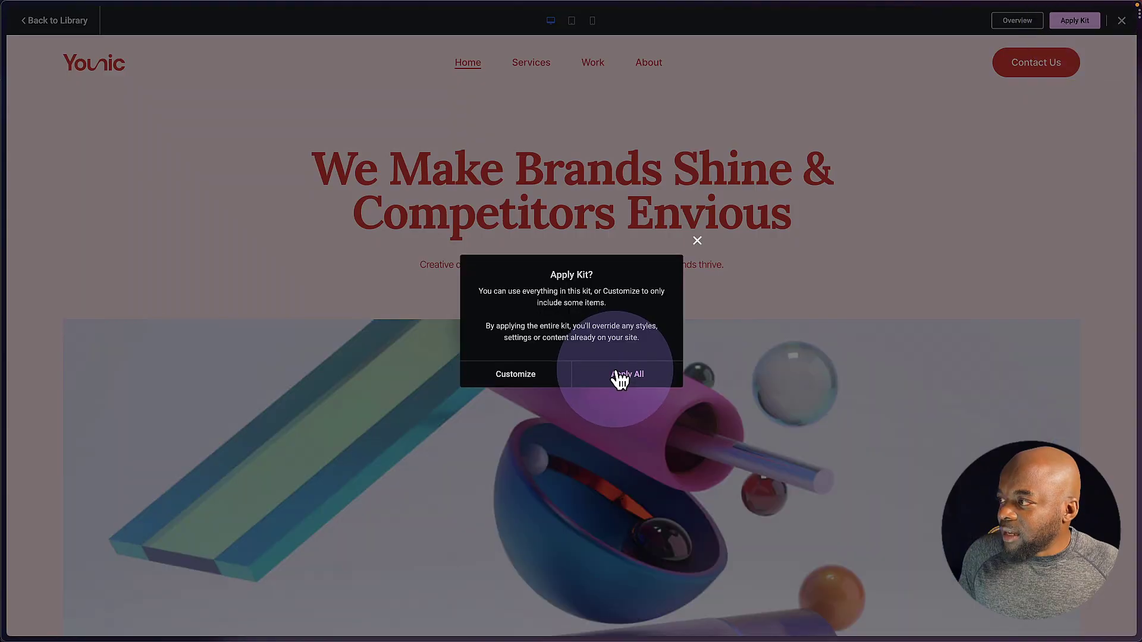
- Apply all of the Digital Marketing Studio kit, skipping unfiltered uploads, and check the loaded Home page
click(624, 378)
click(516, 364)
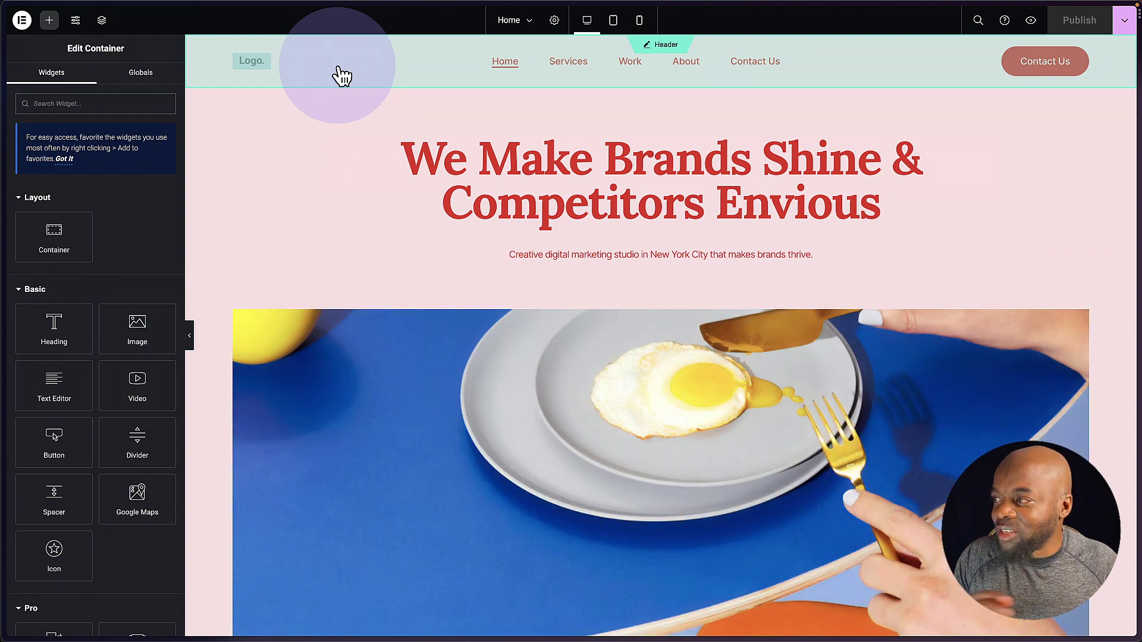
scroll(469, 448, down, 5)
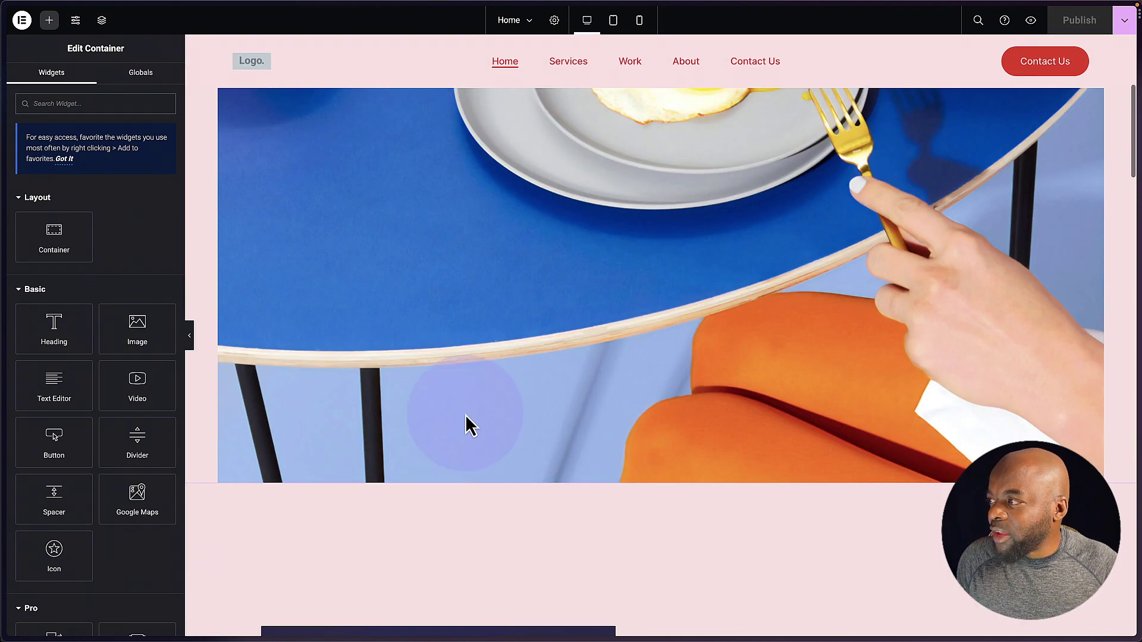
scroll(464, 339, up, 2)
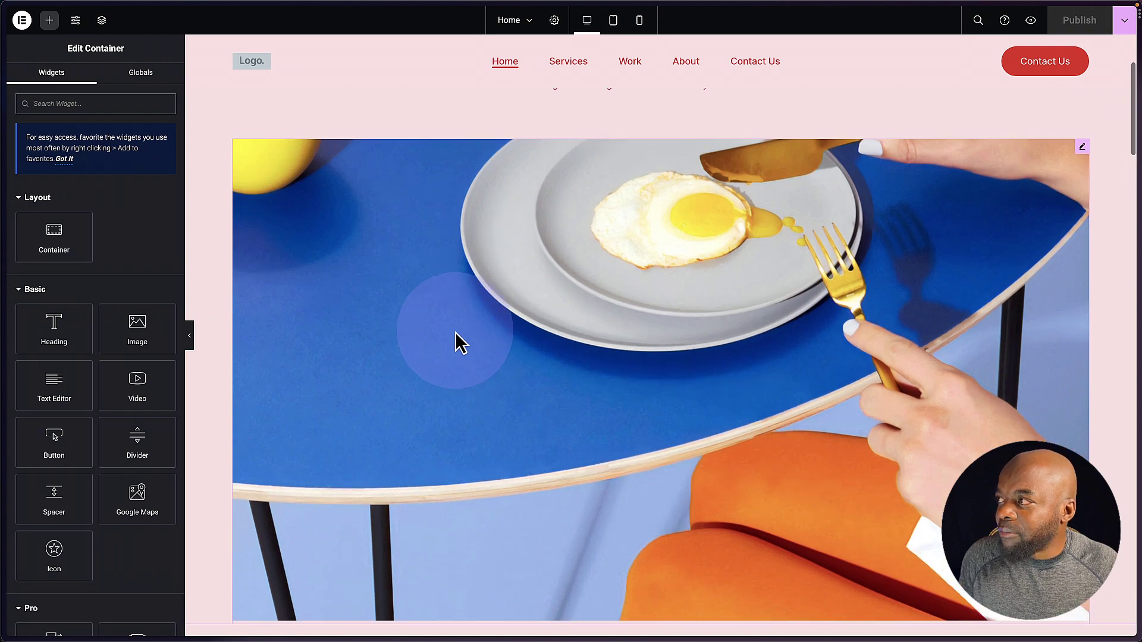
- From the hero carousel's gallery, upload files and select seven JPEG photos from Downloads
click(1082, 147)
mouse_move(147, 212)
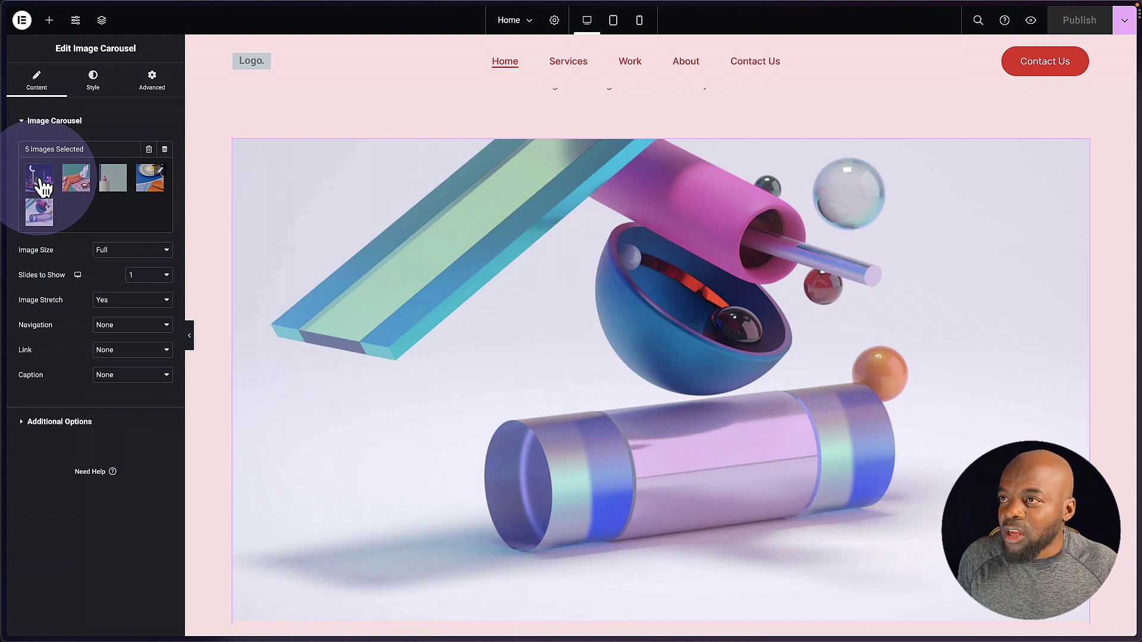
click(40, 183)
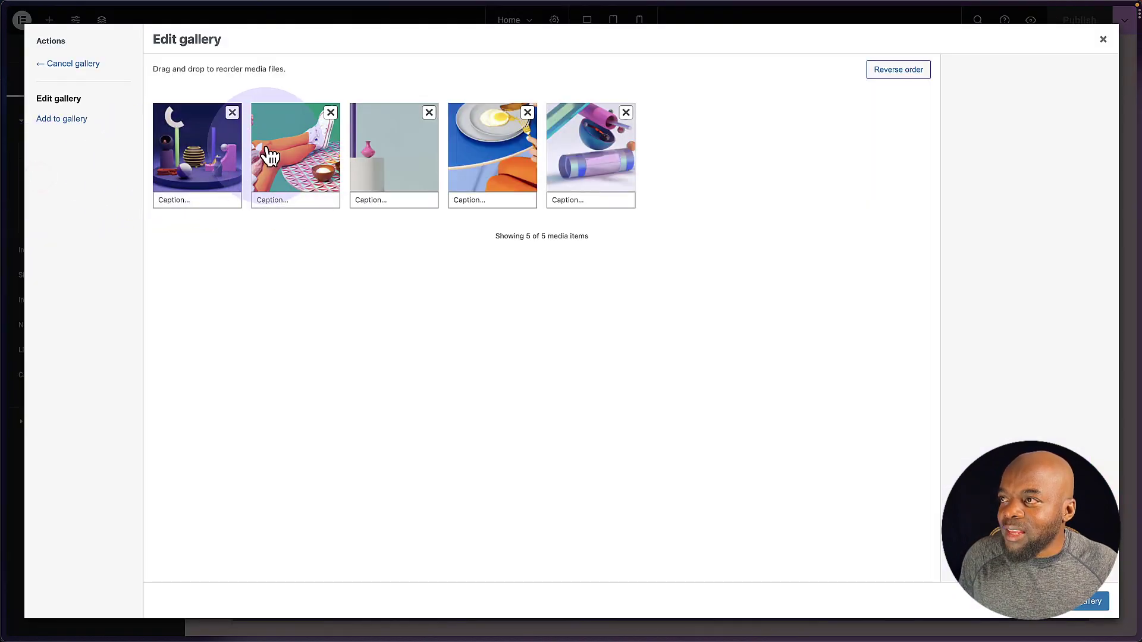
click(67, 121)
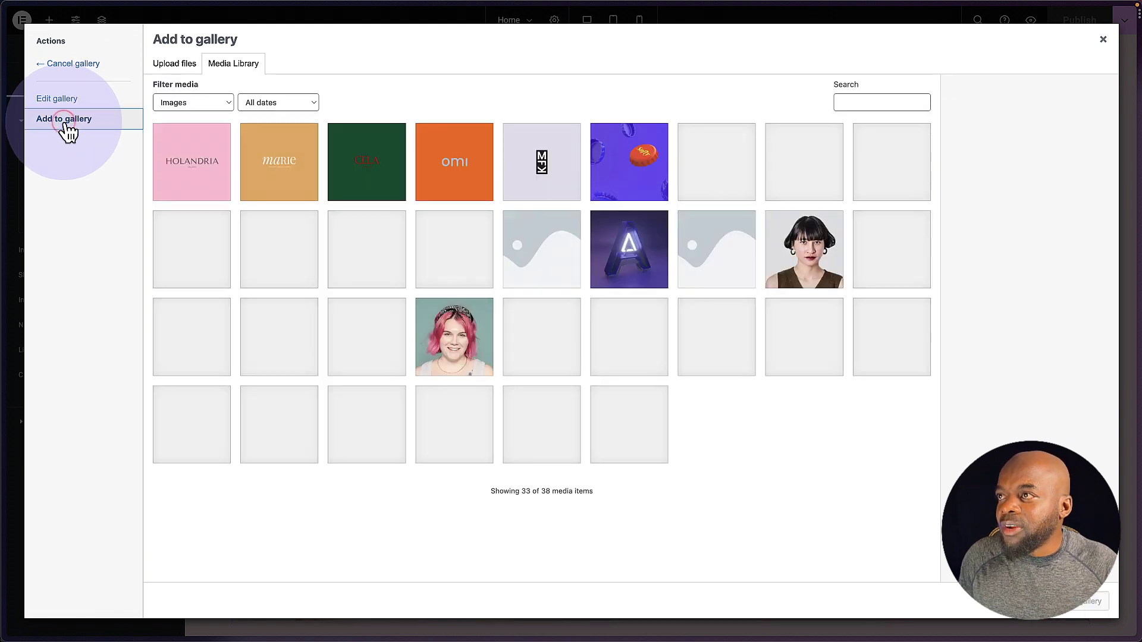
click(180, 66)
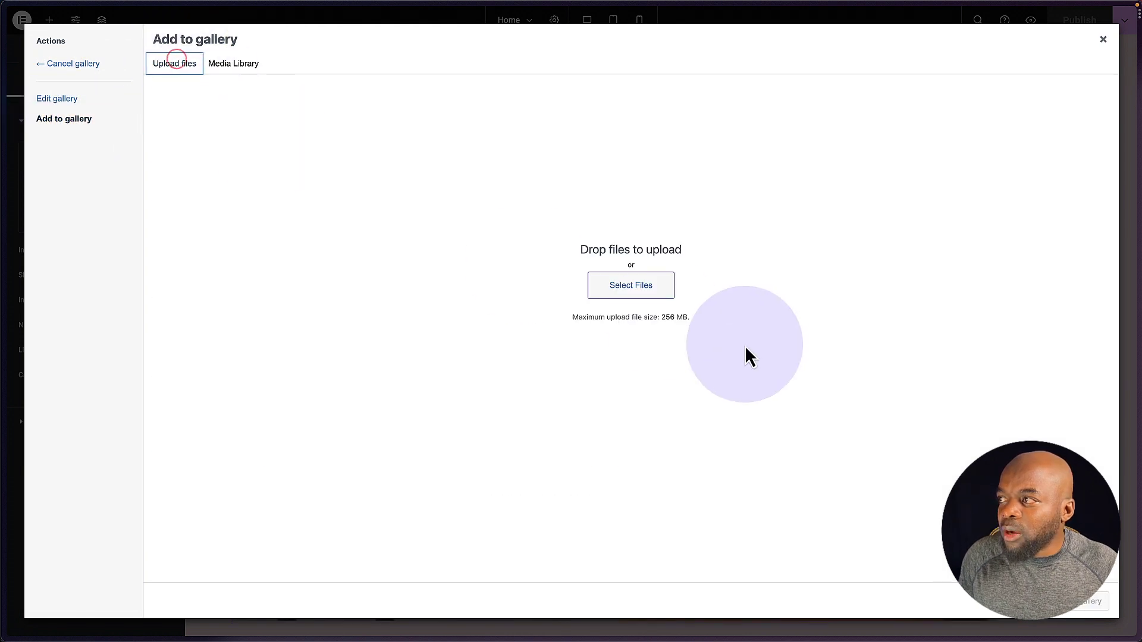
click(630, 287)
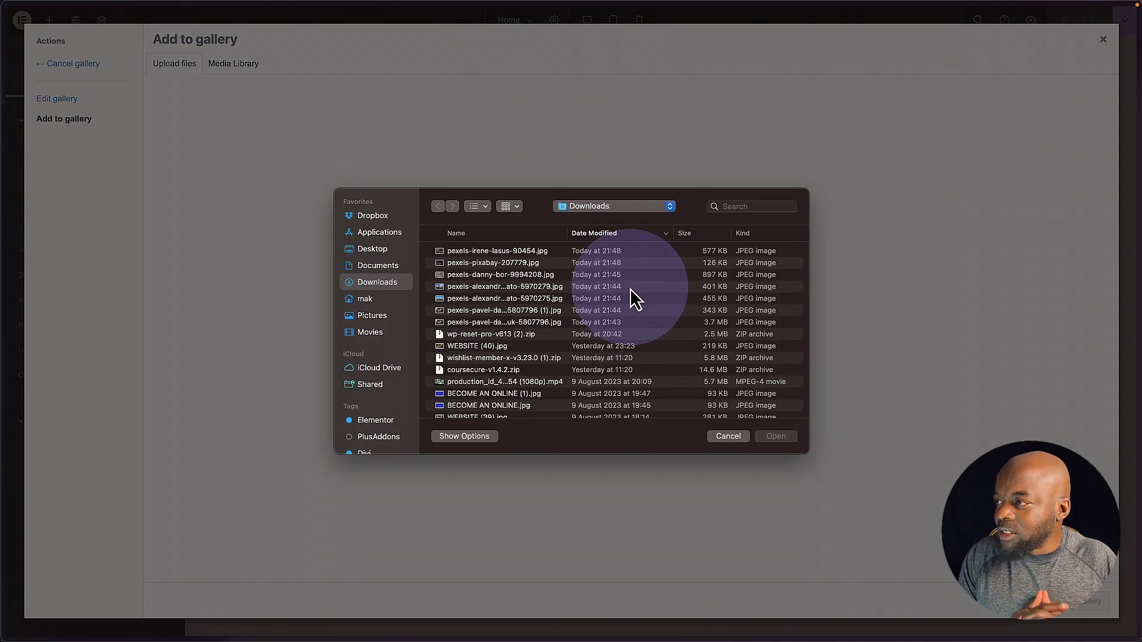
click(509, 250)
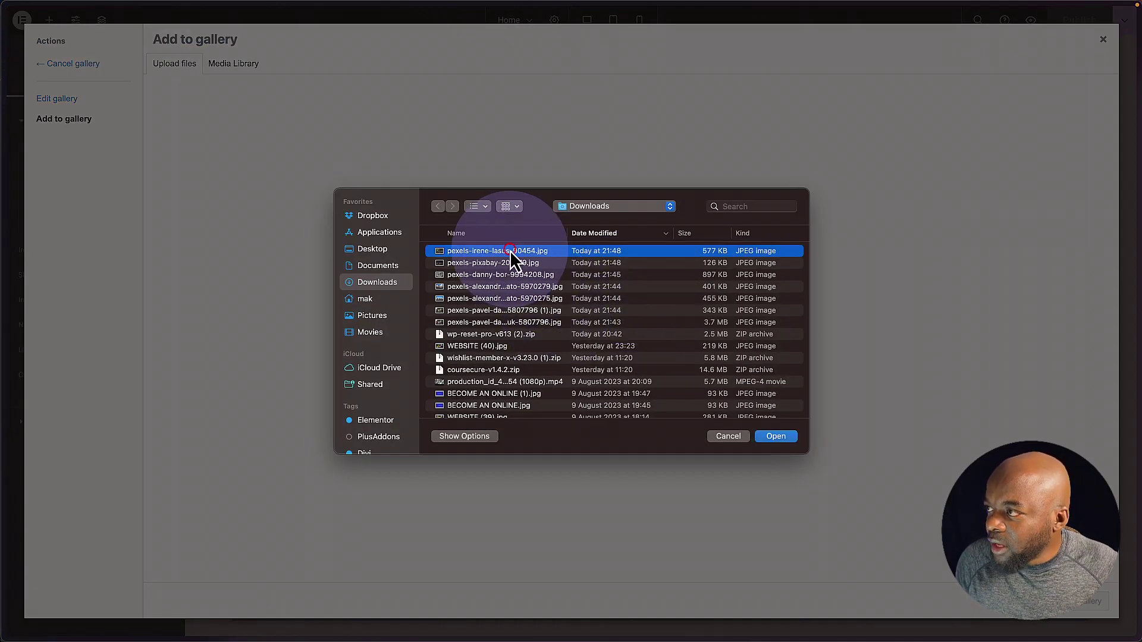
shift+click(484, 323)
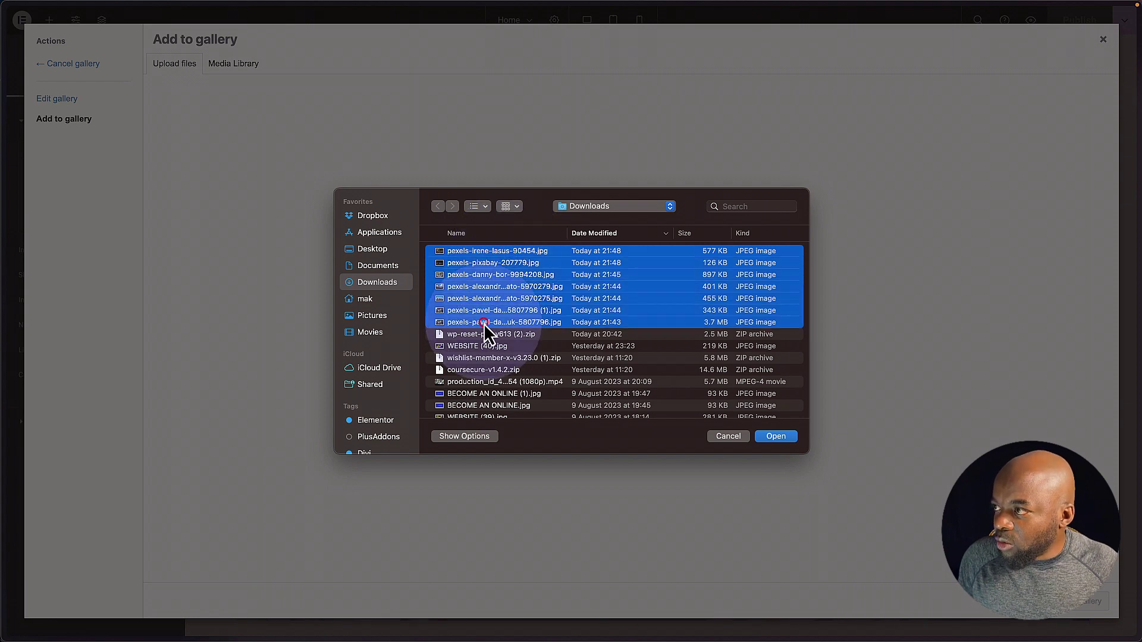
- Add the uploaded cycling photos, remove the five old kit images, and update the carousel gallery
click(786, 439)
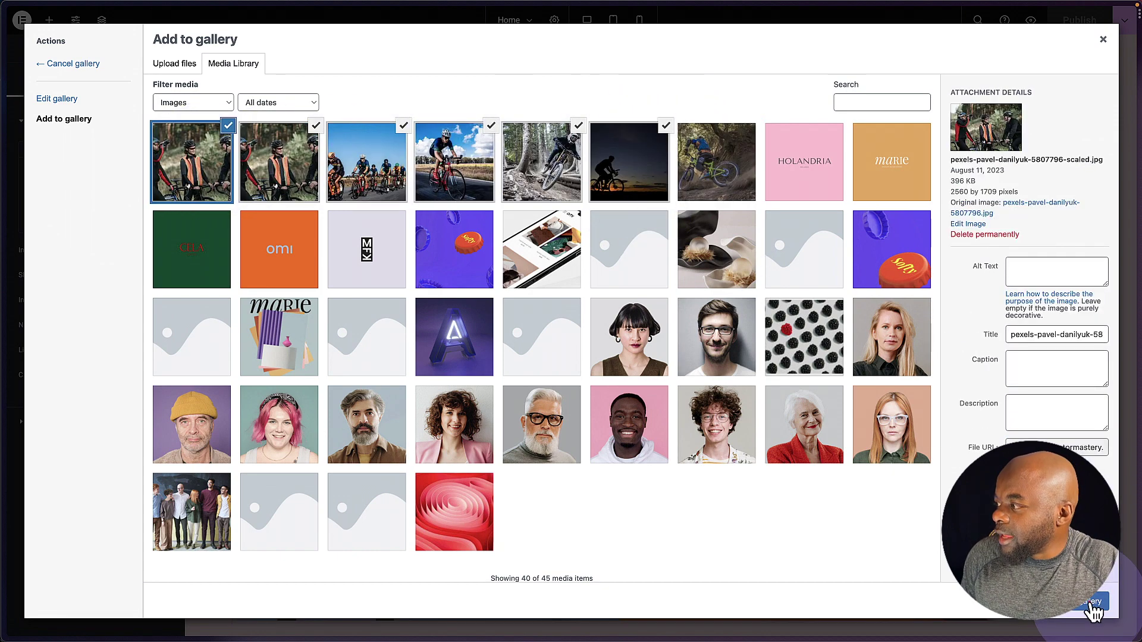
click(1092, 603)
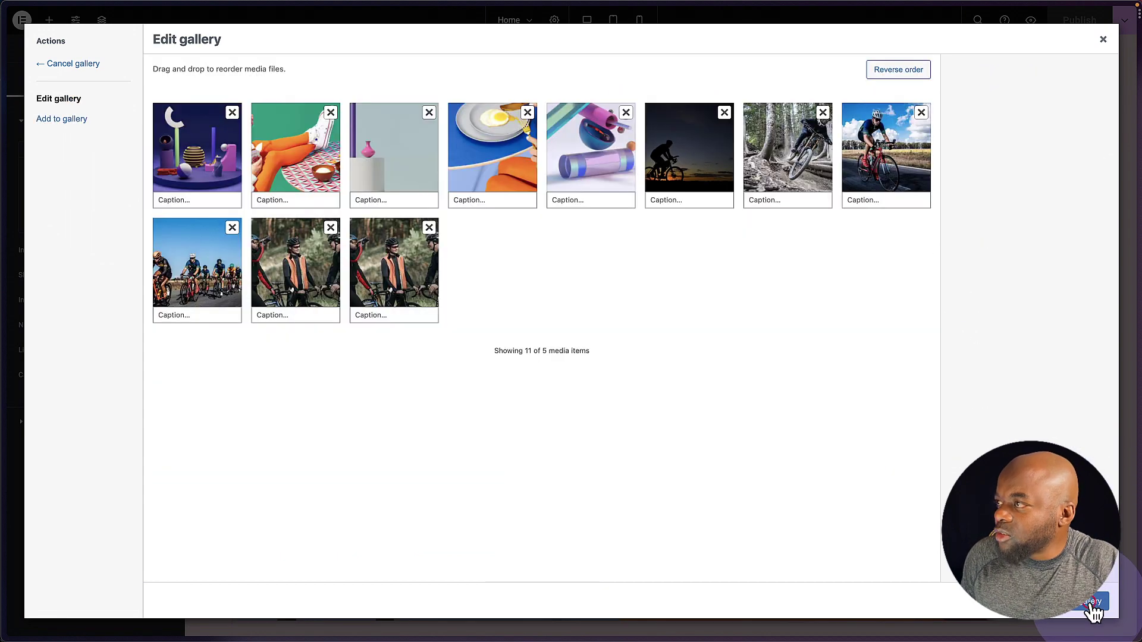
click(231, 112)
click(232, 112)
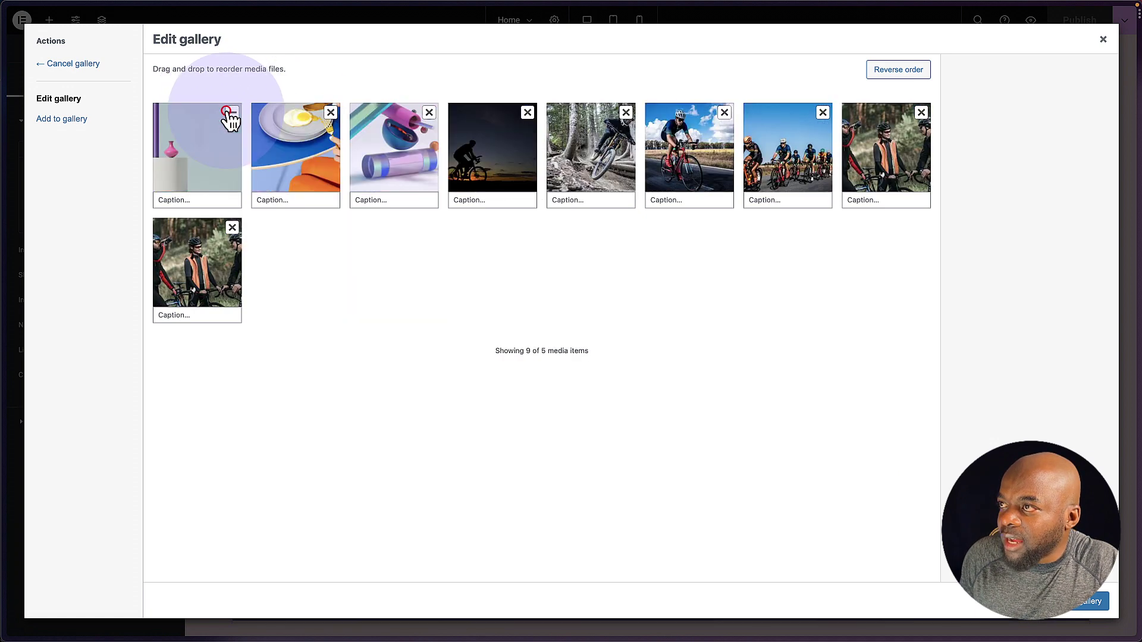
click(232, 112)
click(232, 113)
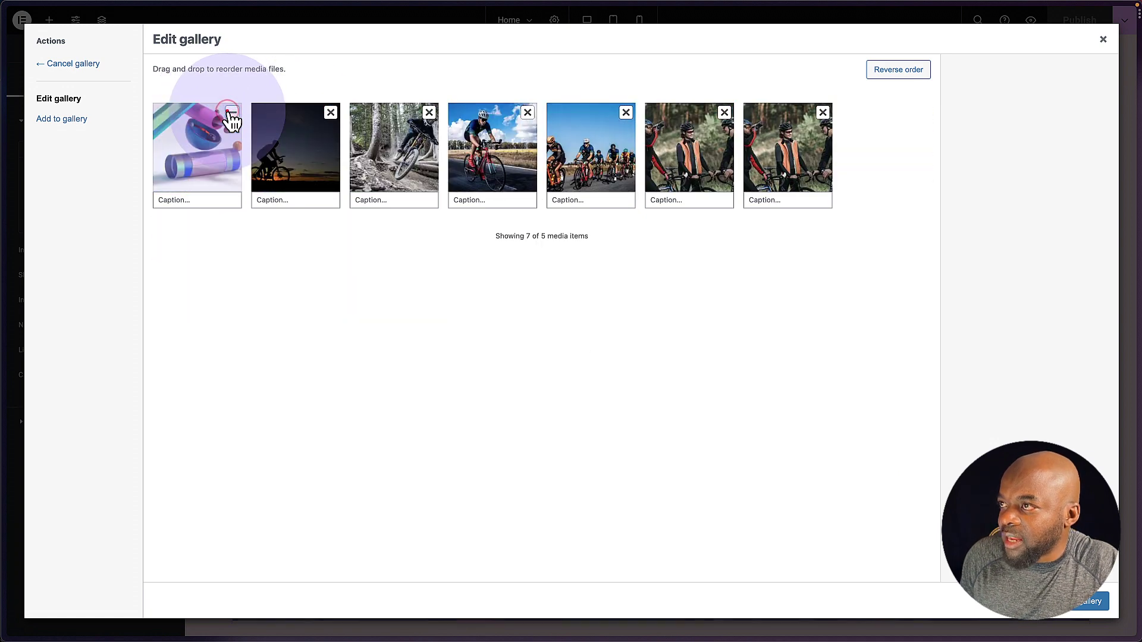
click(232, 113)
click(984, 184)
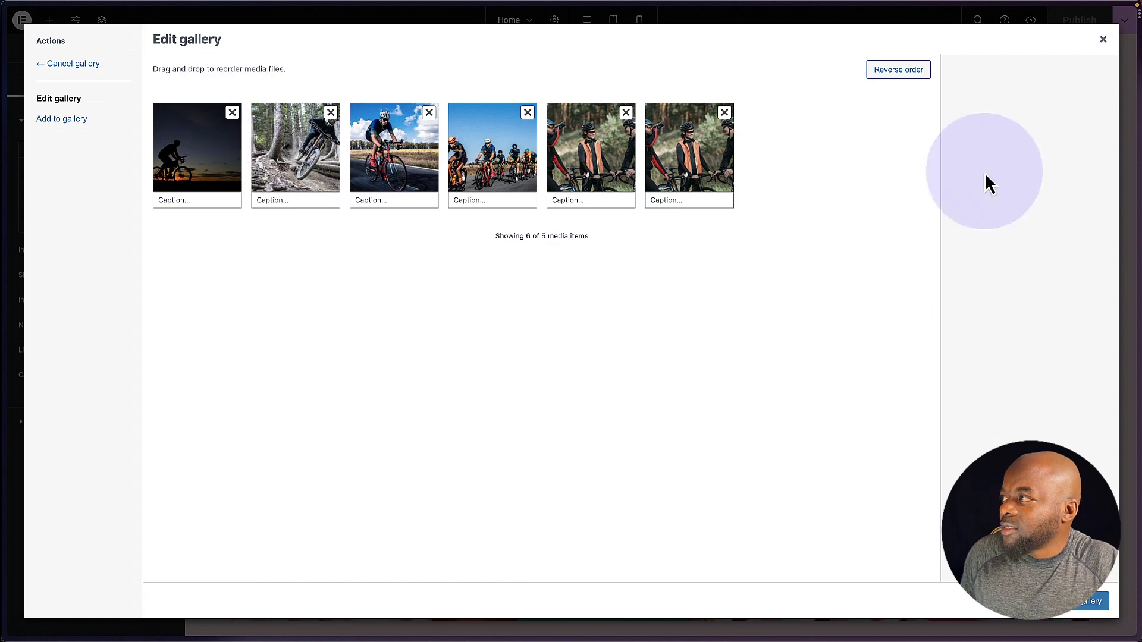
click(1079, 613)
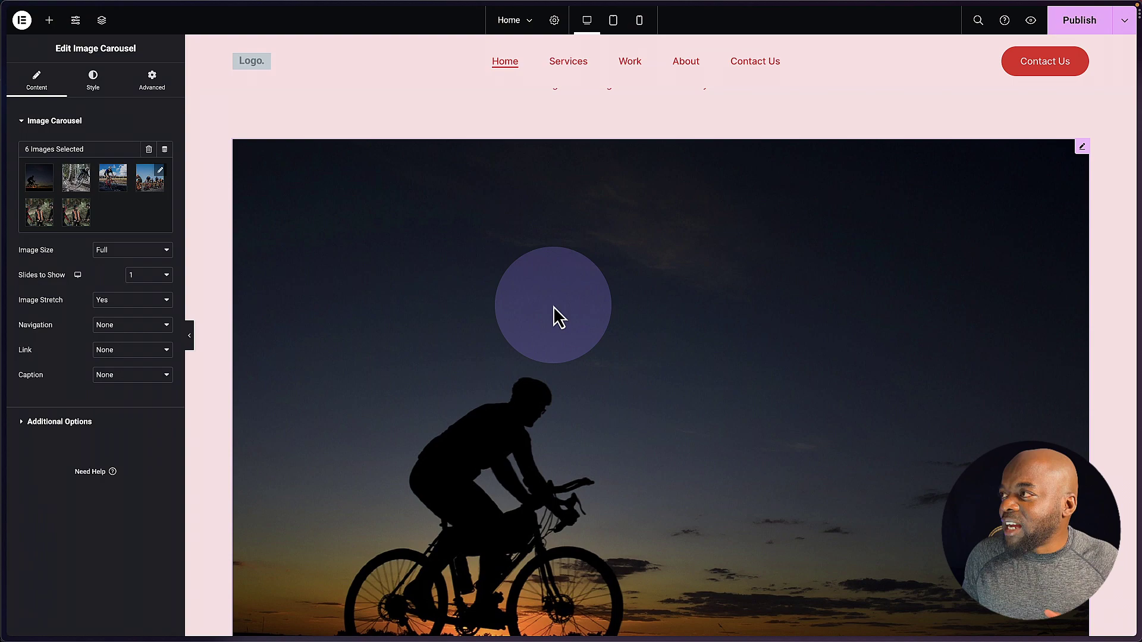
- Swap the About Us call-to-action image for the photo of cyclists in orange vests
scroll(1008, 420, down, 8)
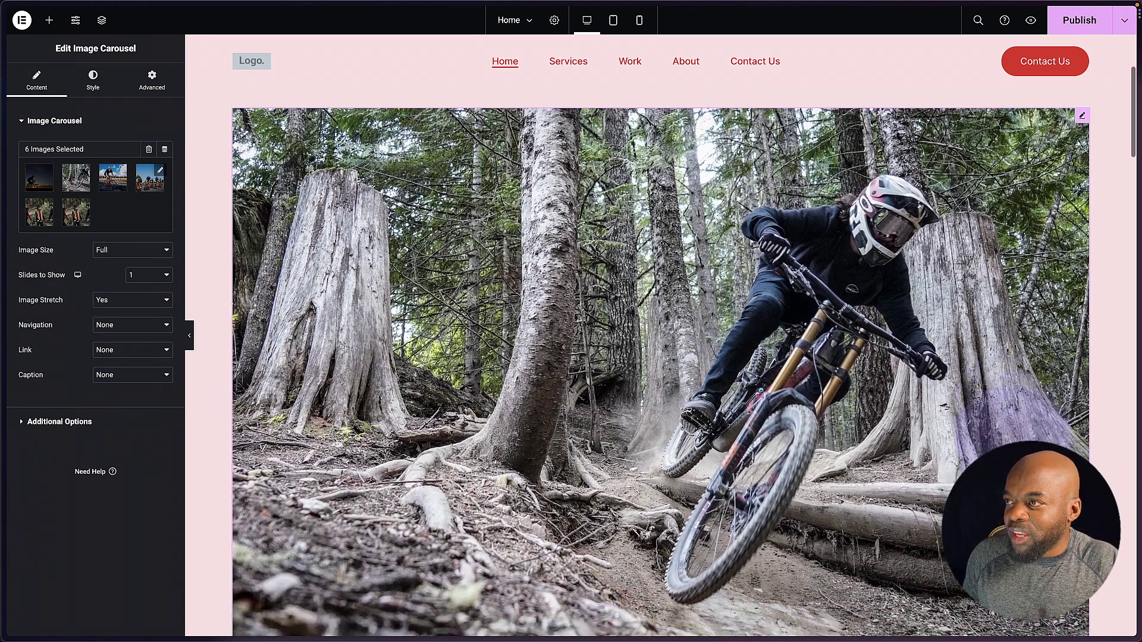
scroll(1009, 422, down, 2)
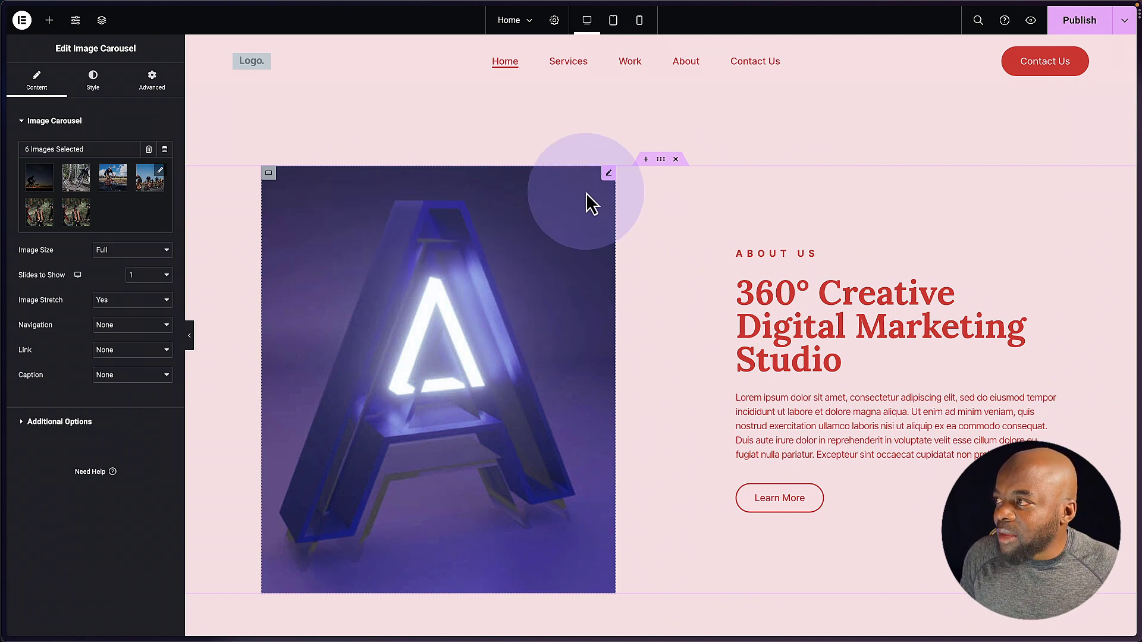
click(608, 173)
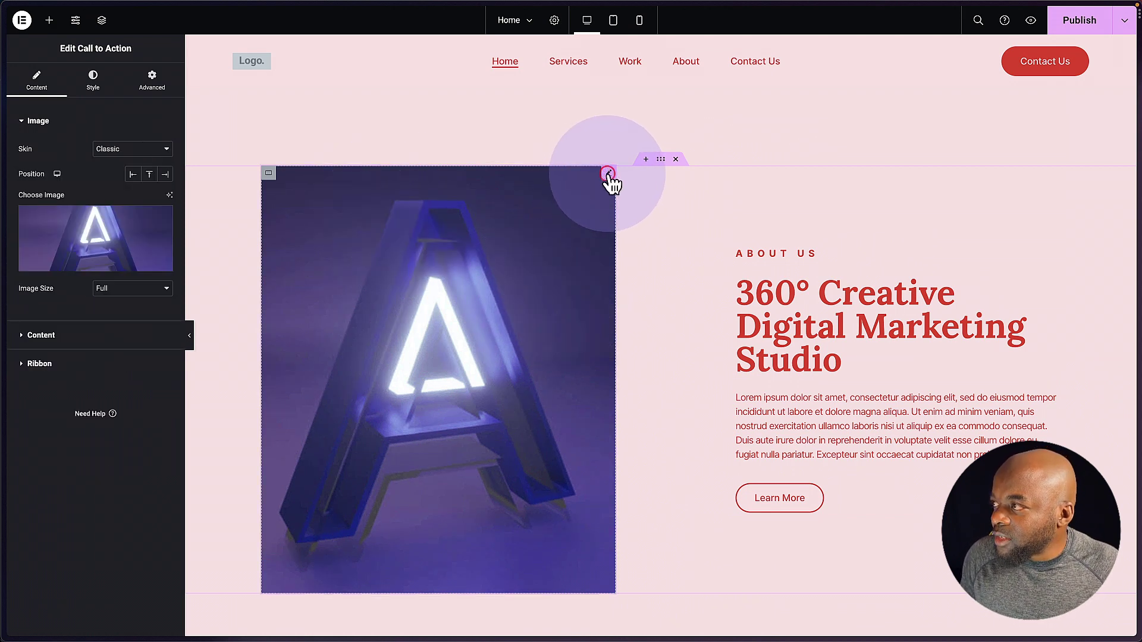
click(99, 226)
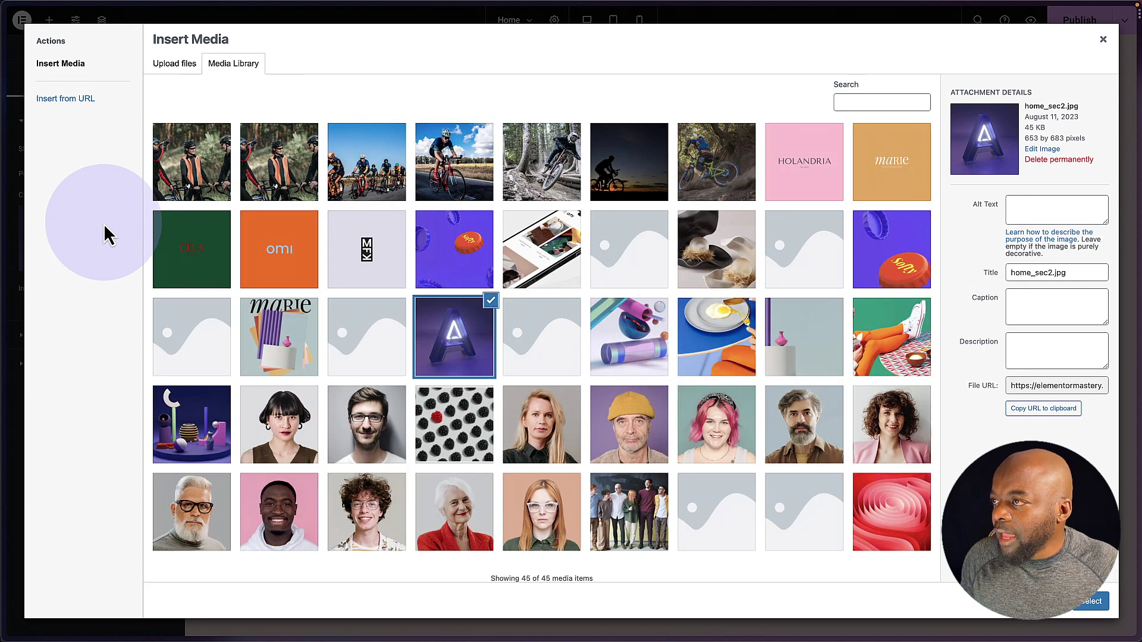
click(201, 170)
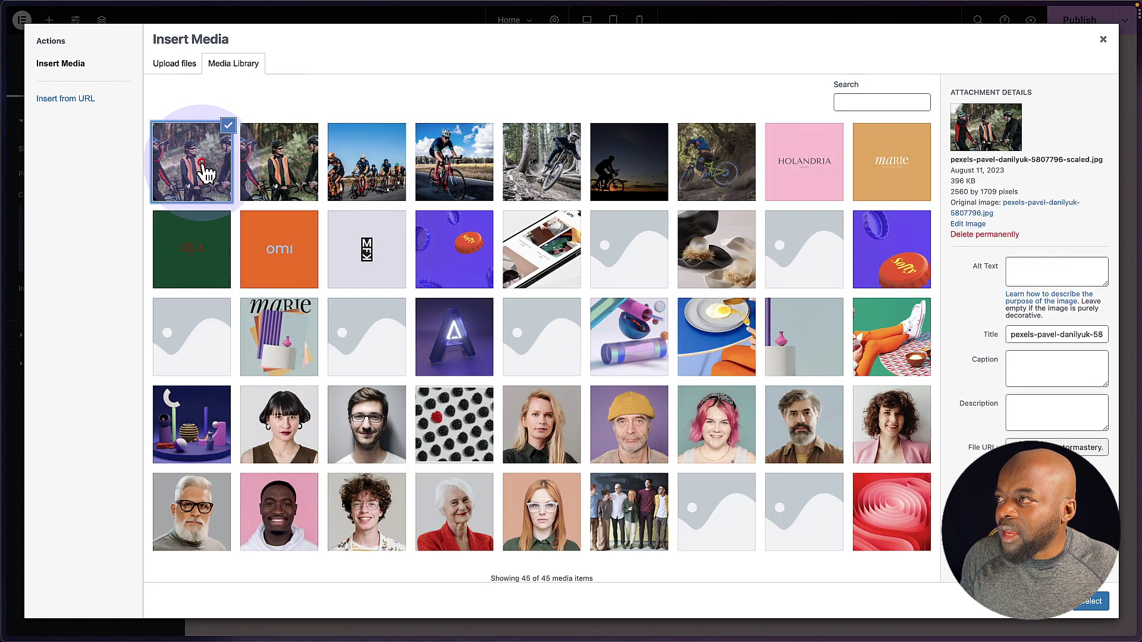
click(1104, 605)
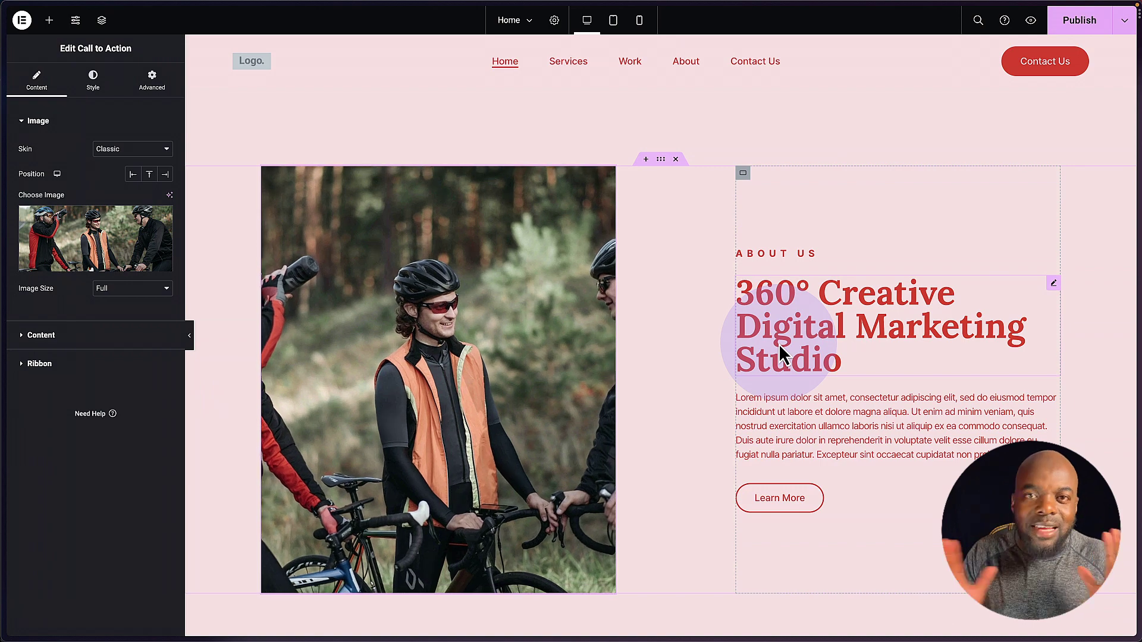
- Generate a cycling-club blurb with Elementor AI, shorten it, and insert it into About Us
click(1053, 283)
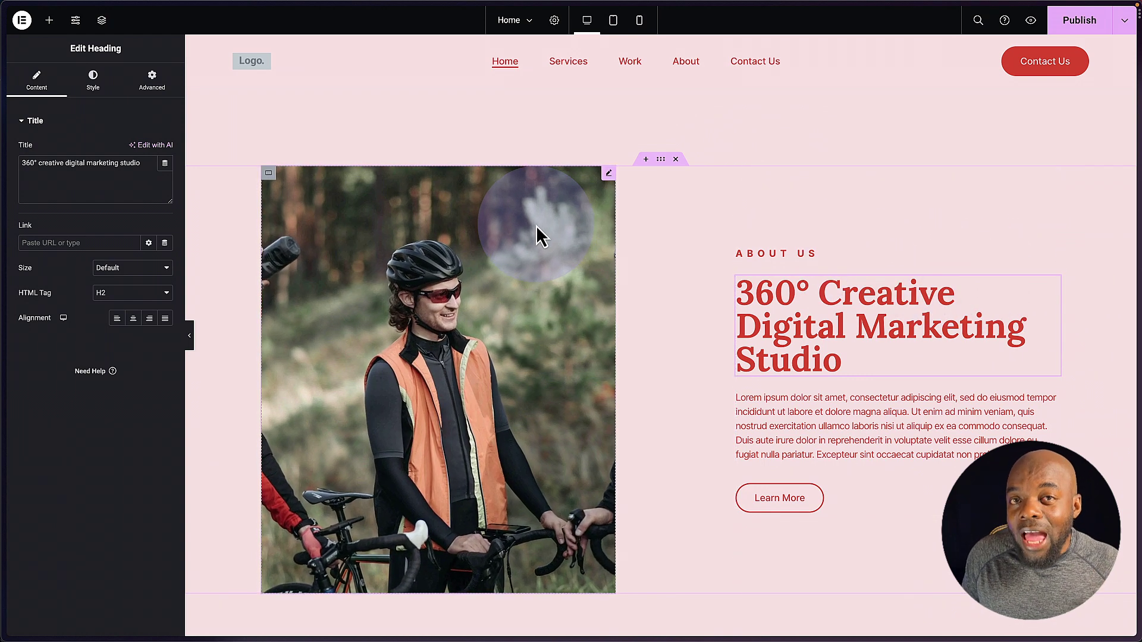
click(159, 145)
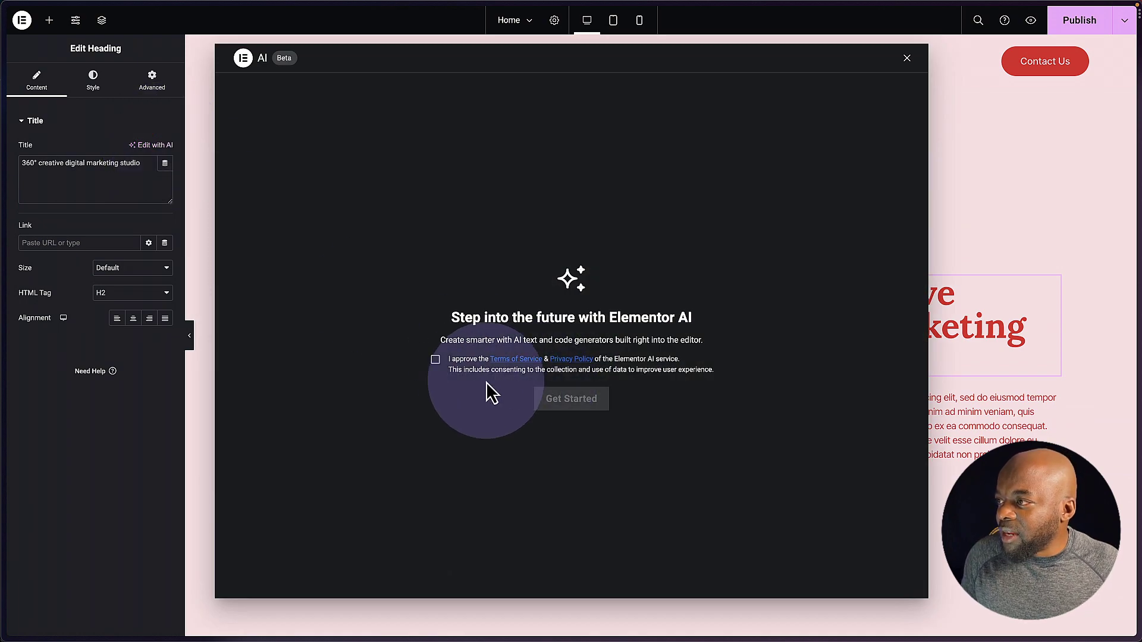
click(435, 360)
click(596, 408)
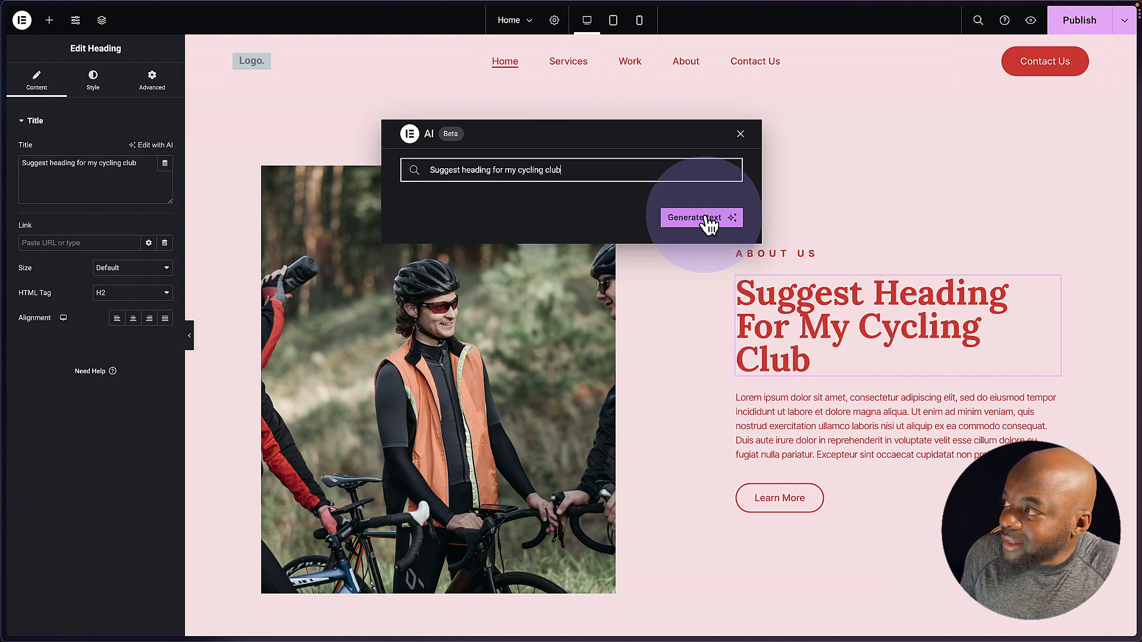
click(709, 220)
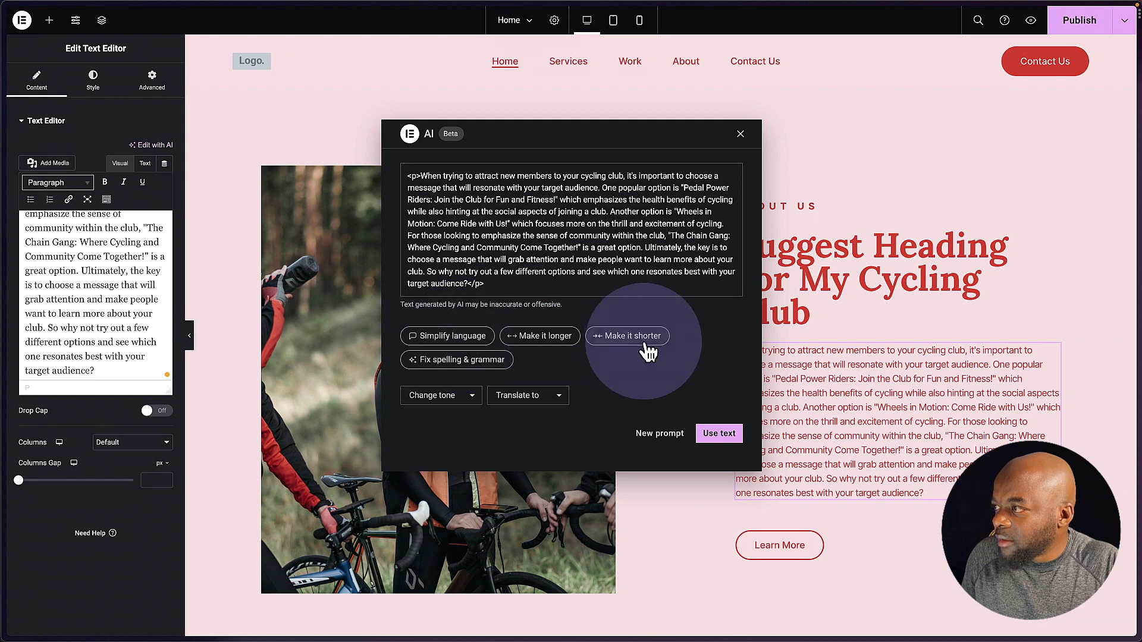
click(641, 341)
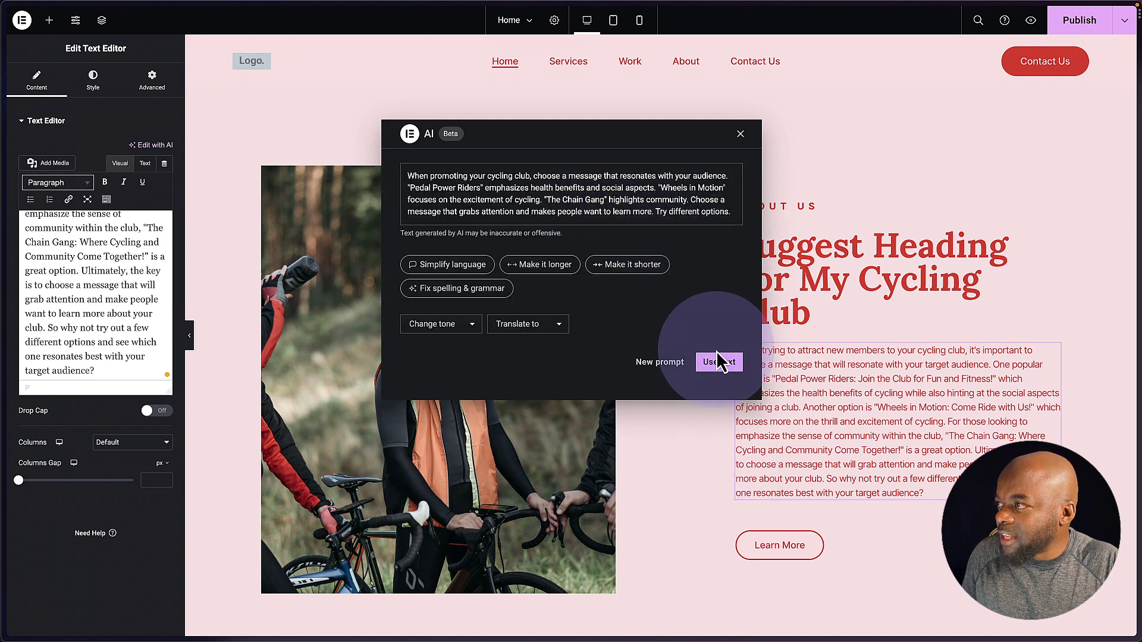
click(719, 363)
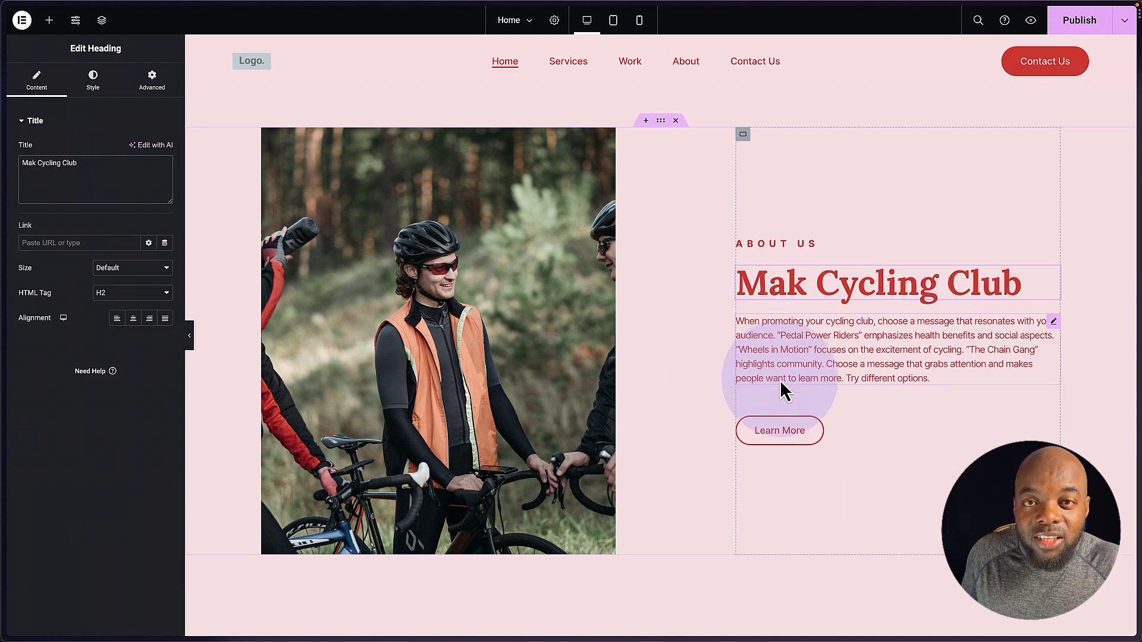
- Set the services heading's text colour to a custom dark maroon, #5C201C
scroll(780, 387, down, 7)
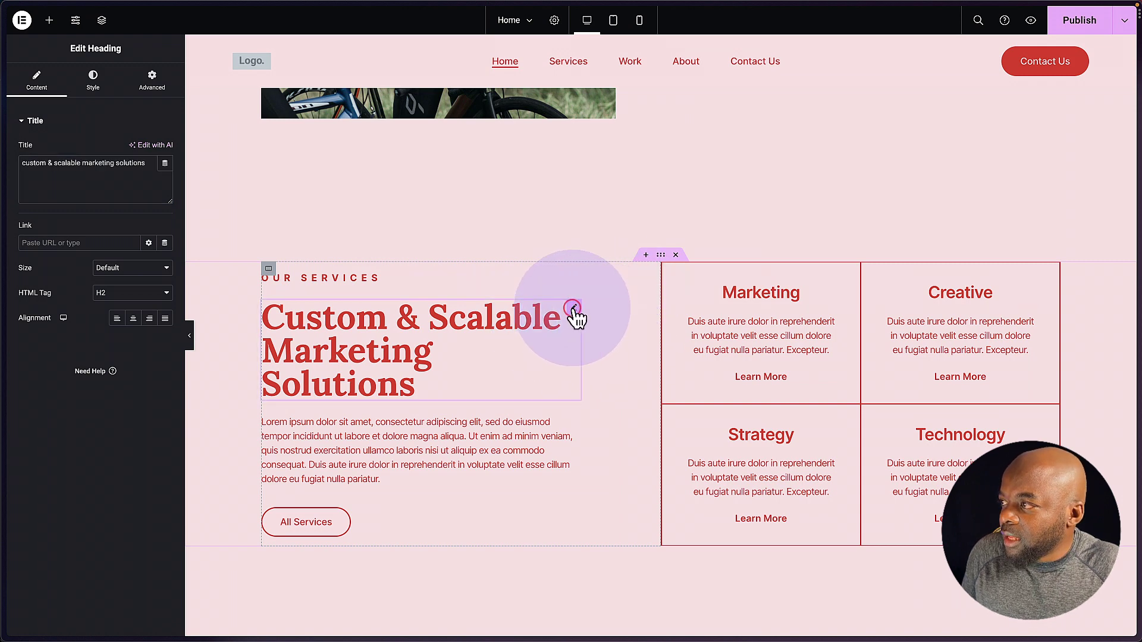
click(97, 82)
click(150, 150)
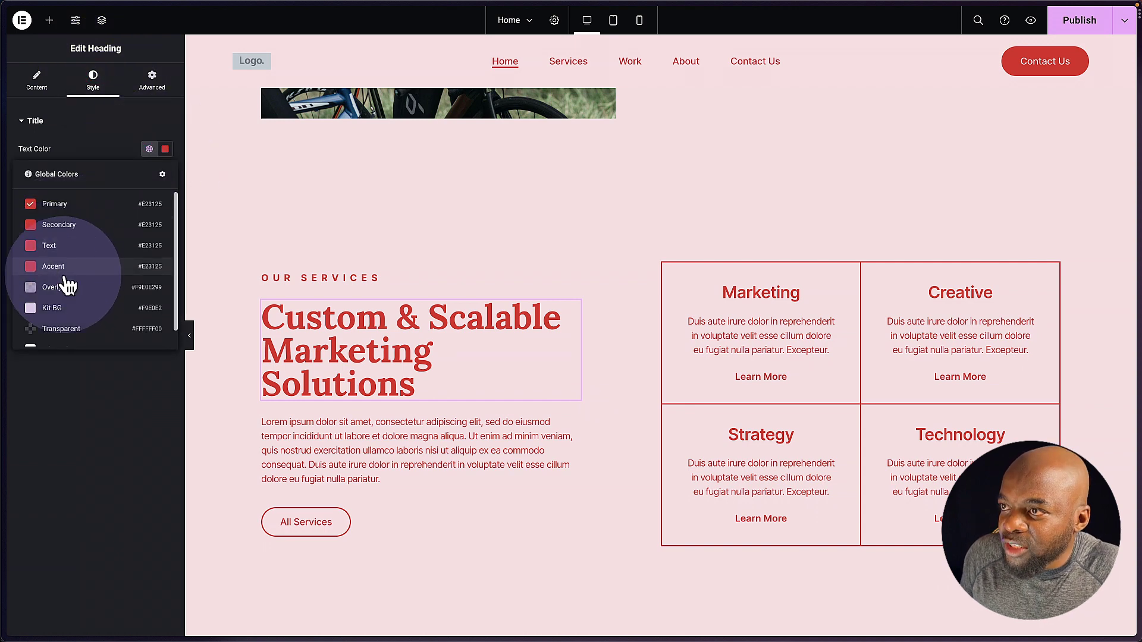
scroll(104, 292, down, 1)
scroll(48, 286, up, 1)
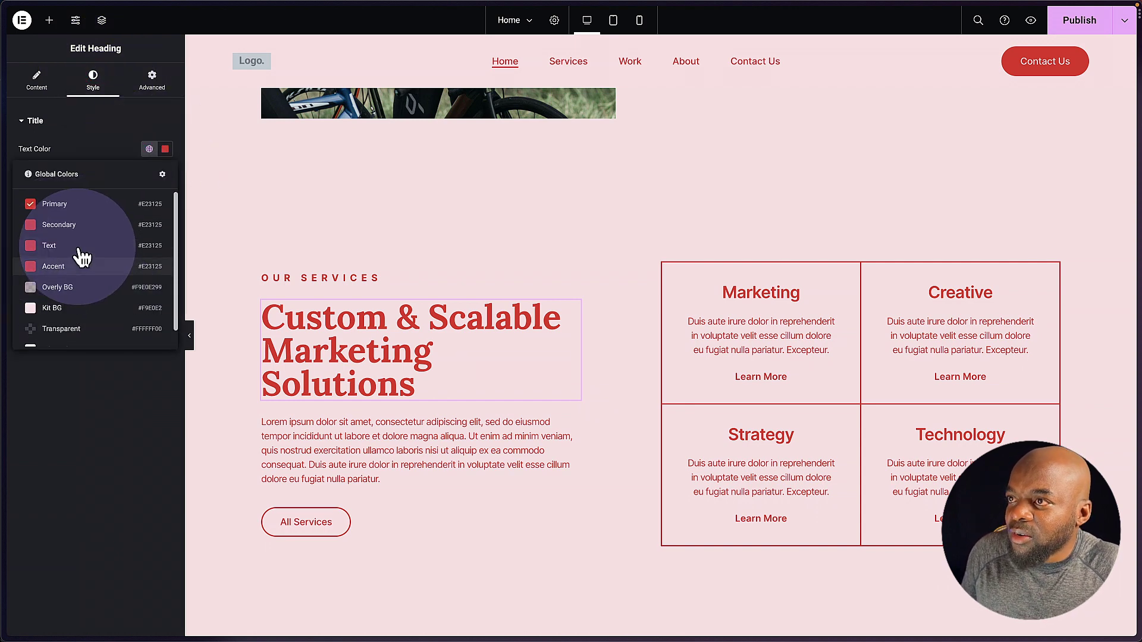
click(165, 149)
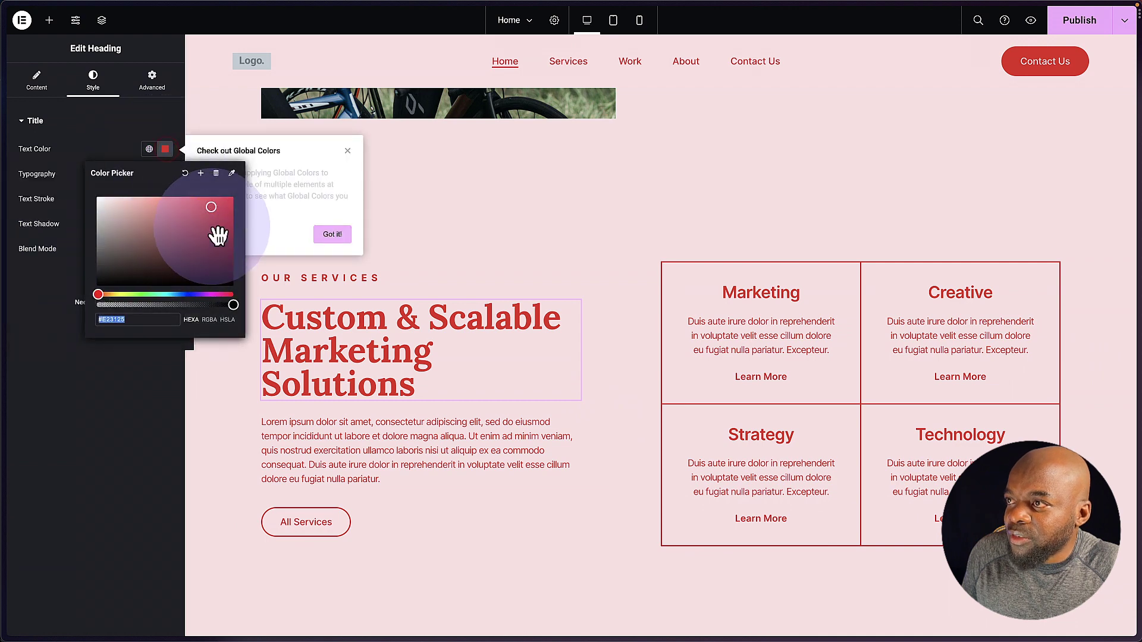
drag(211, 207, 196, 260)
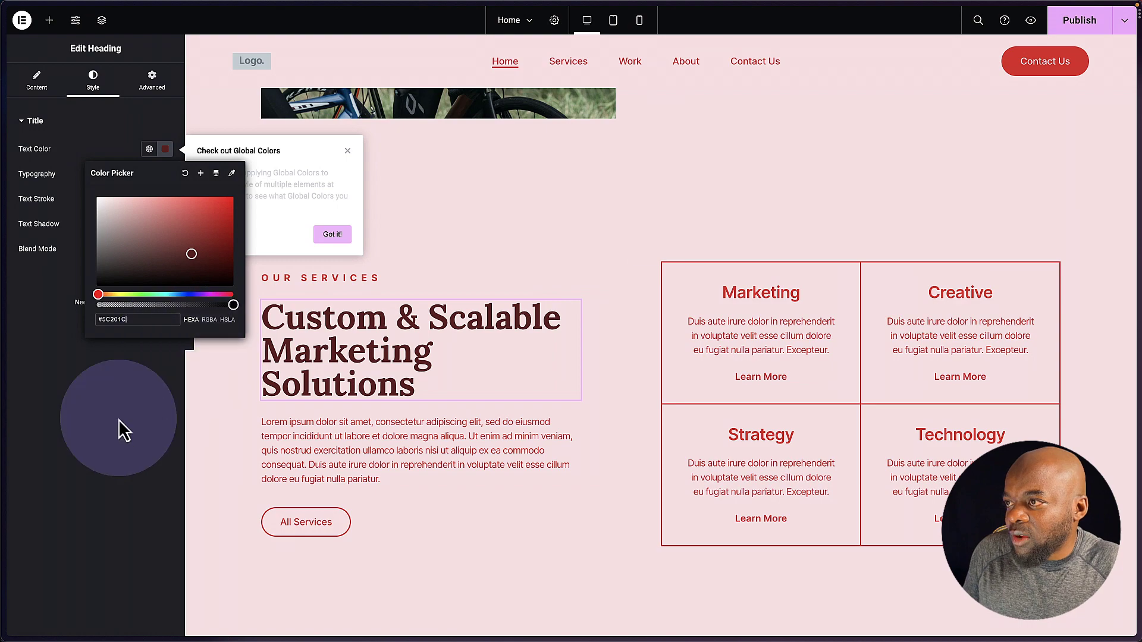
click(101, 430)
scroll(452, 495, down, 10)
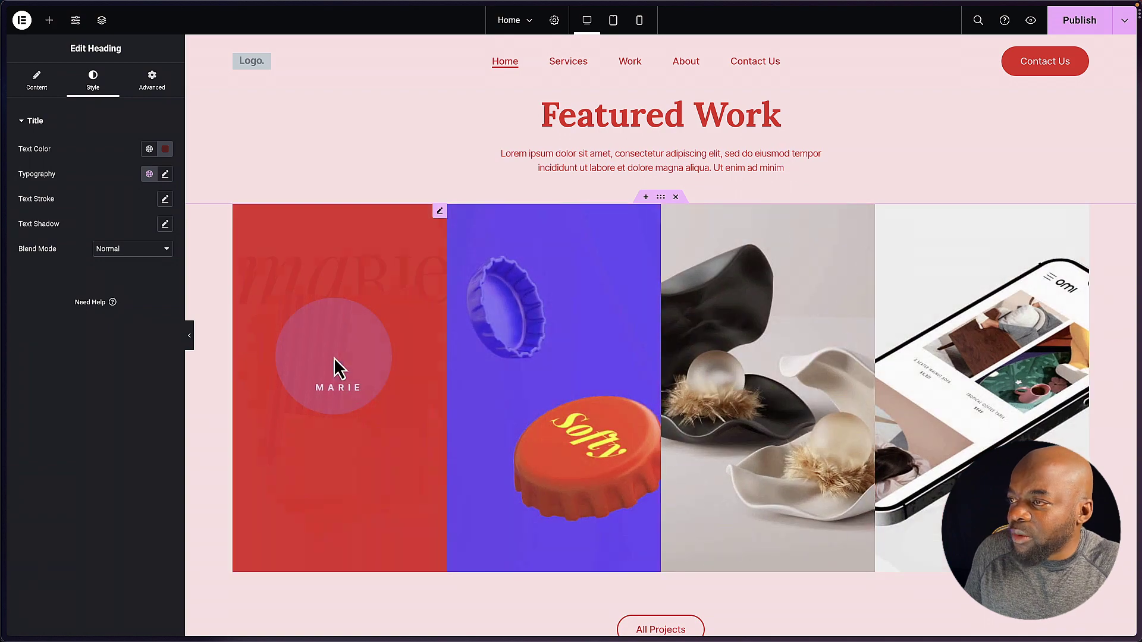
- Replace the Marie and Softy card images with the road cyclists and forest mountain bike photos
click(439, 213)
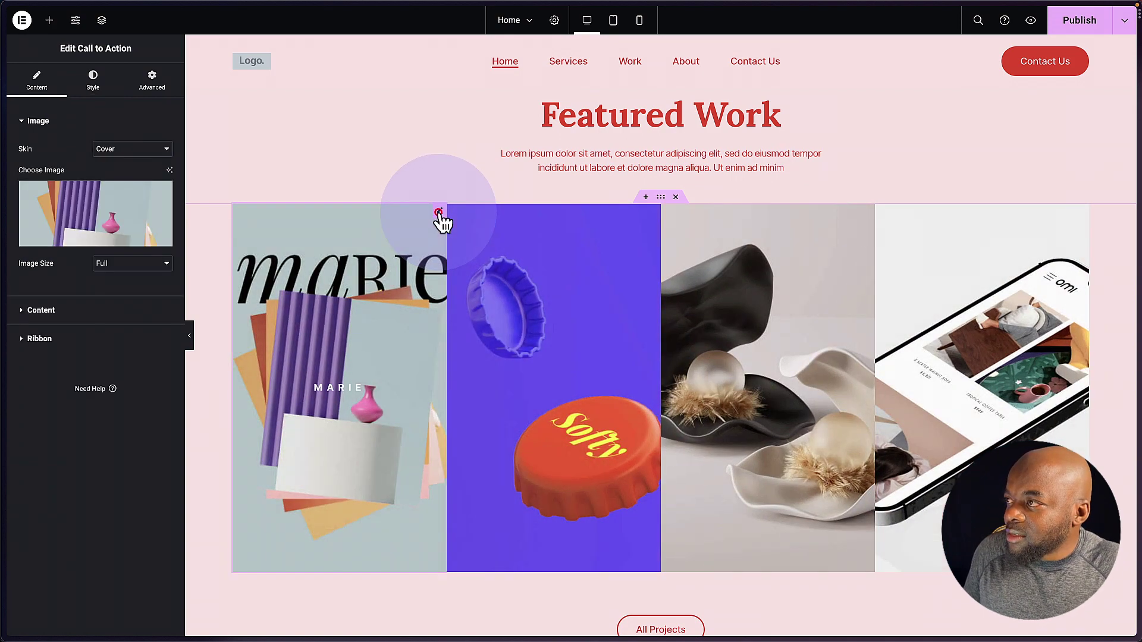
click(80, 216)
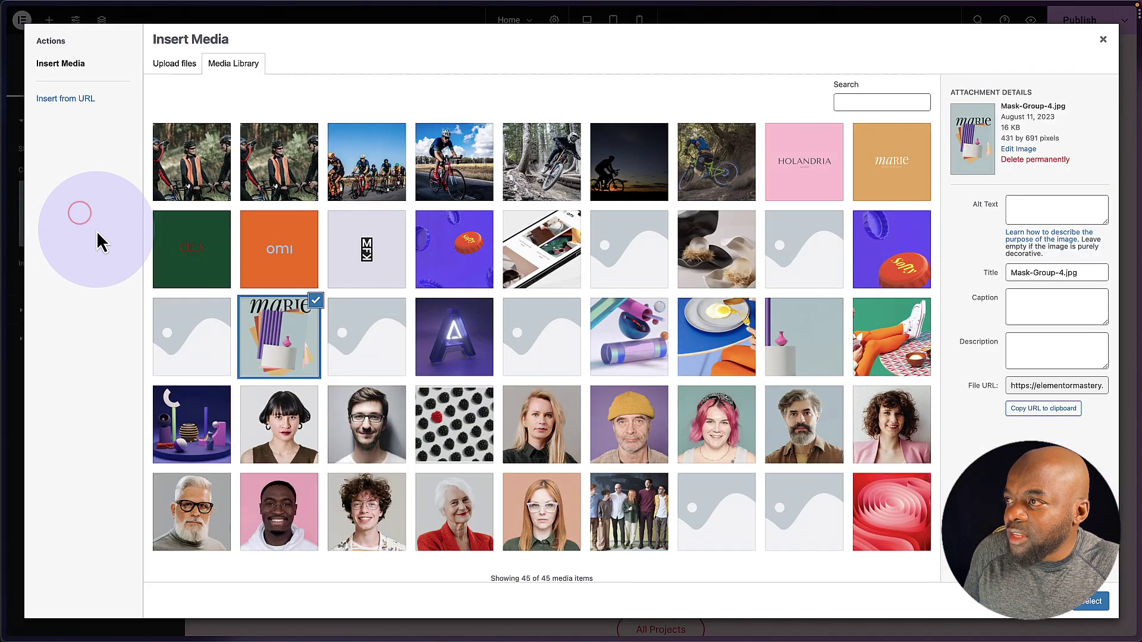
click(403, 176)
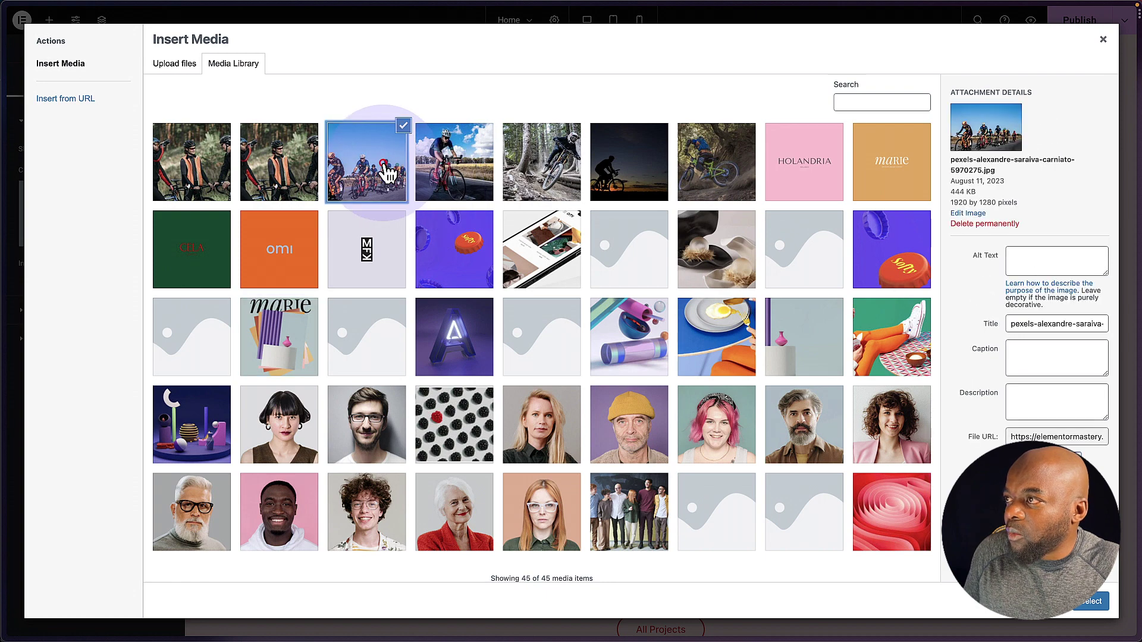
click(1097, 604)
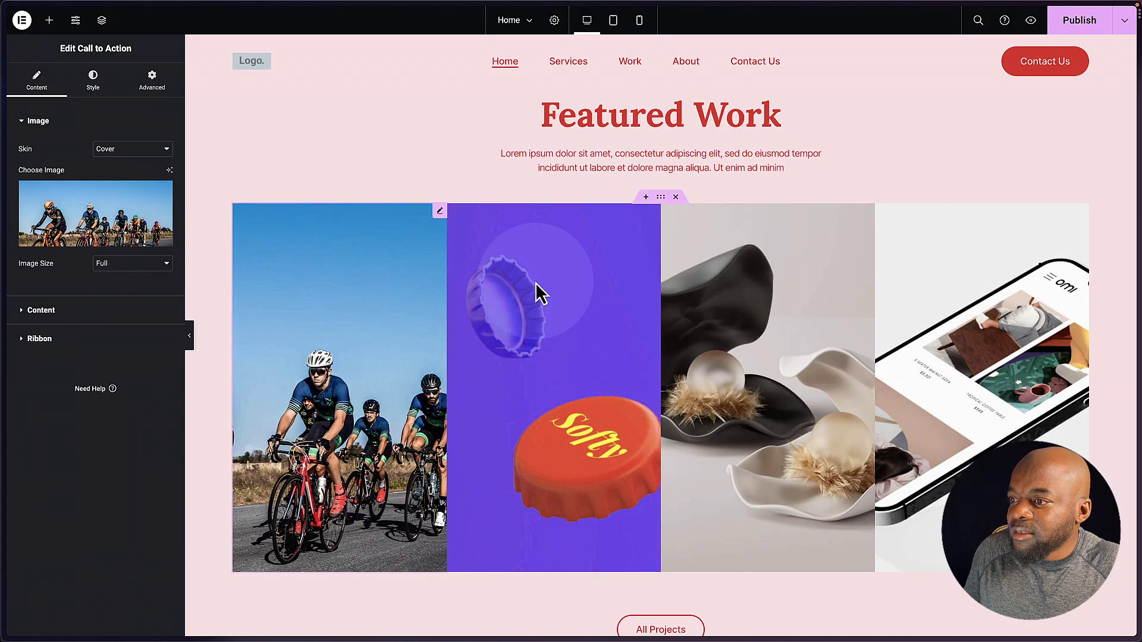
click(650, 213)
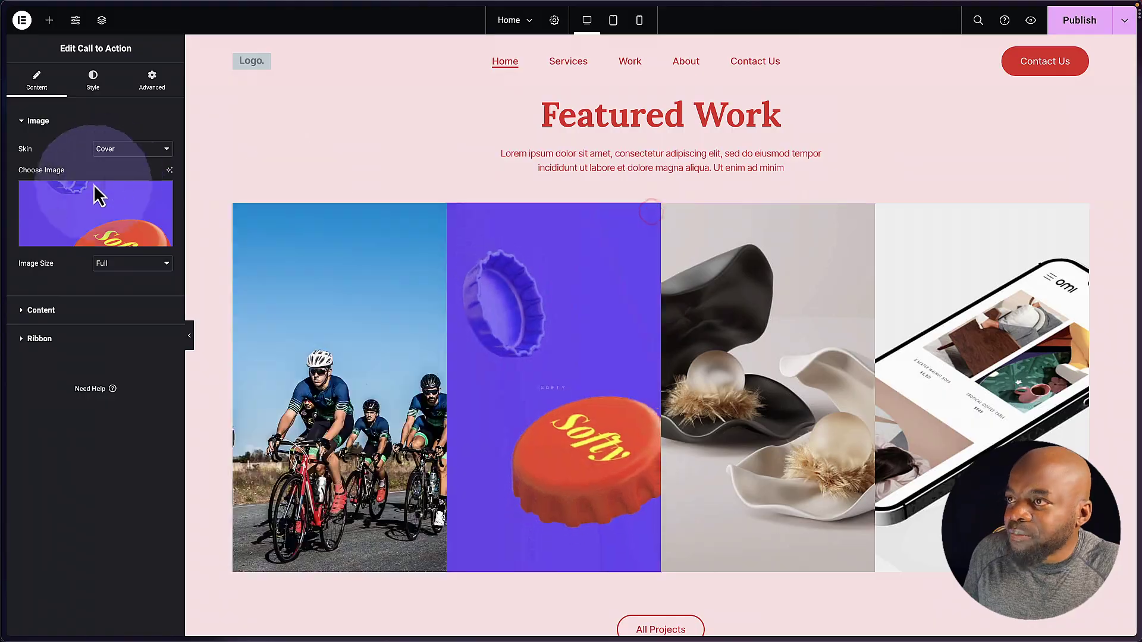
click(94, 184)
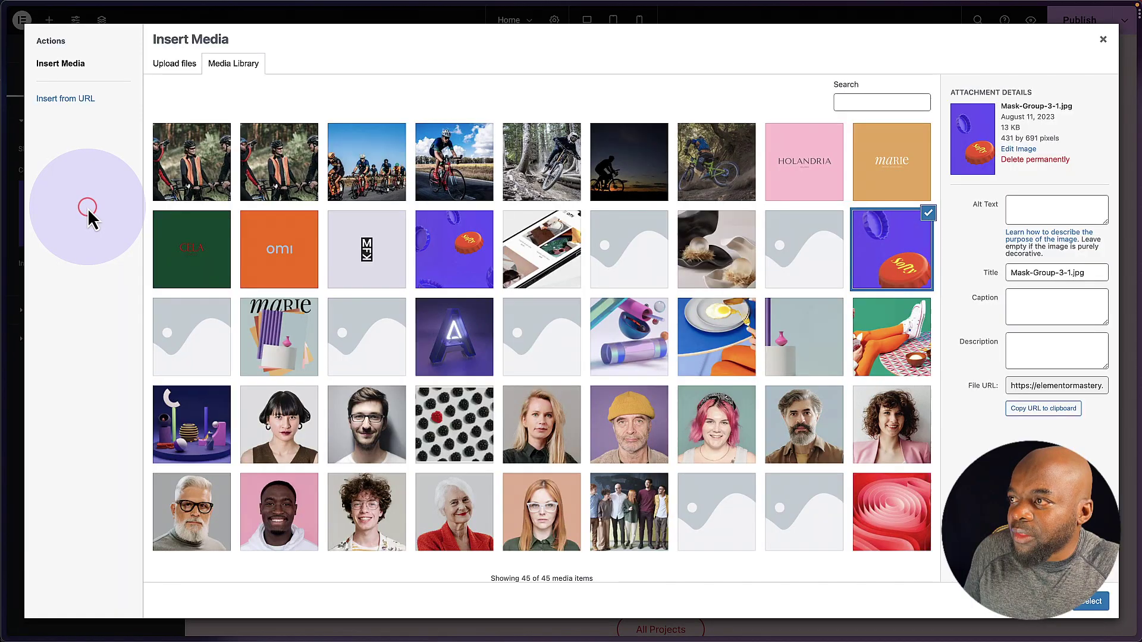
click(562, 174)
click(1098, 602)
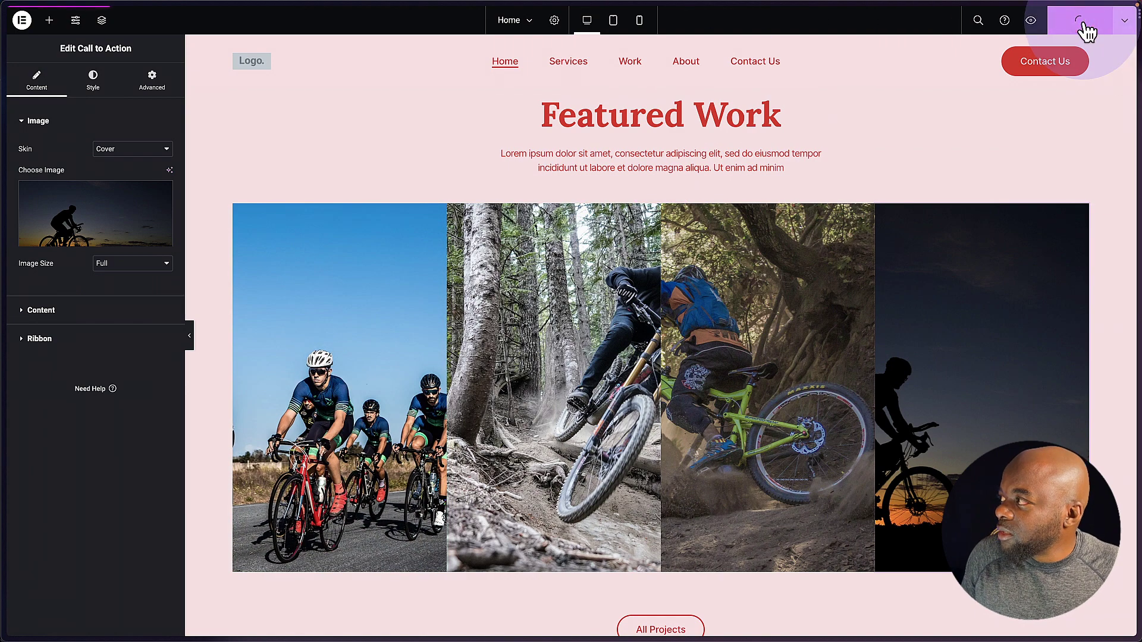
scroll(388, 217, up, 8)
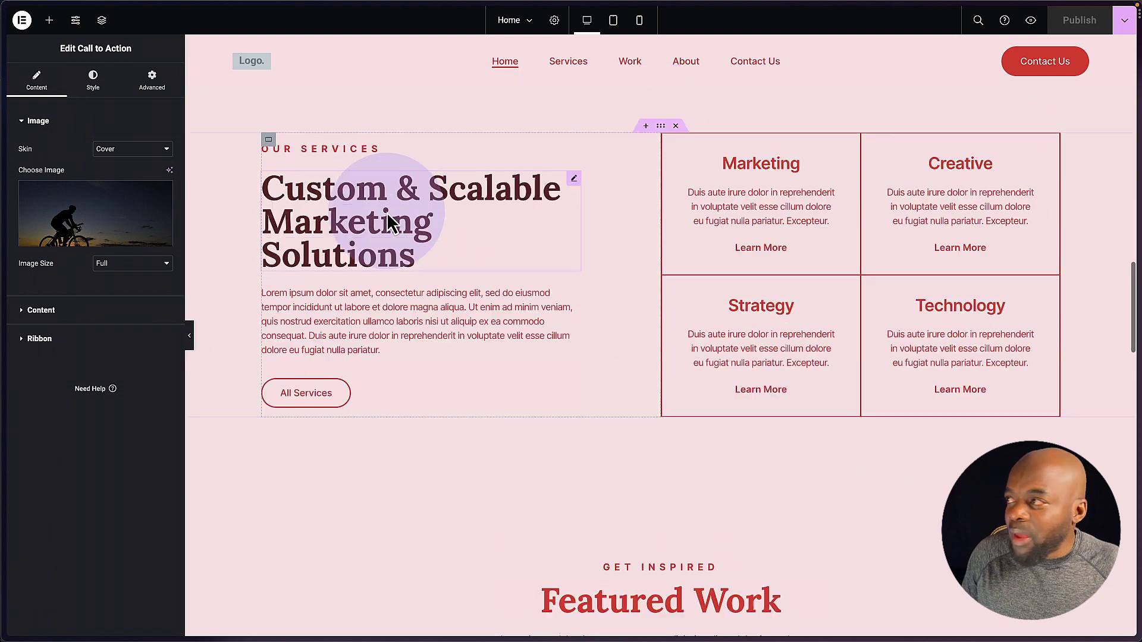
scroll(386, 212, up, 10)
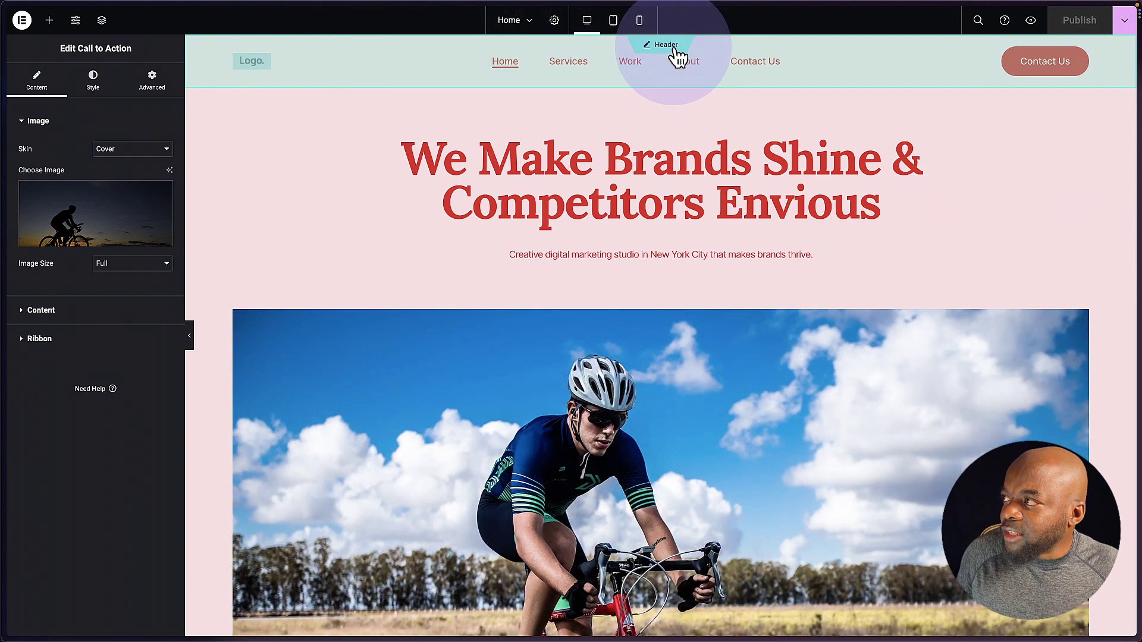
- In the Header template, change the Site Logo widget's image to the orange omi picture
click(673, 47)
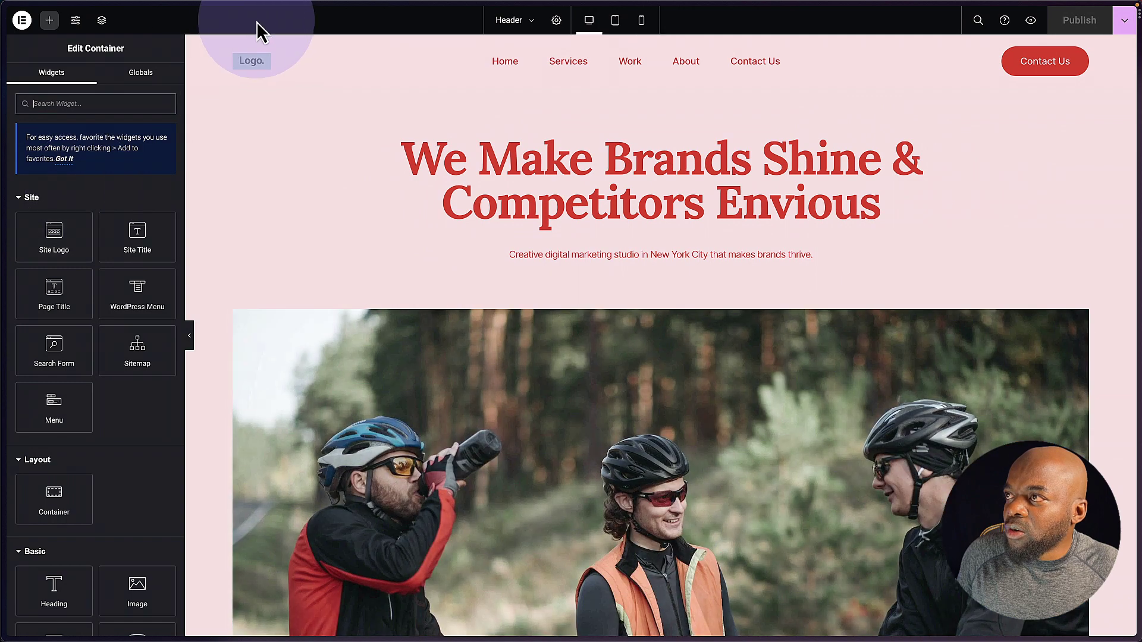
click(262, 60)
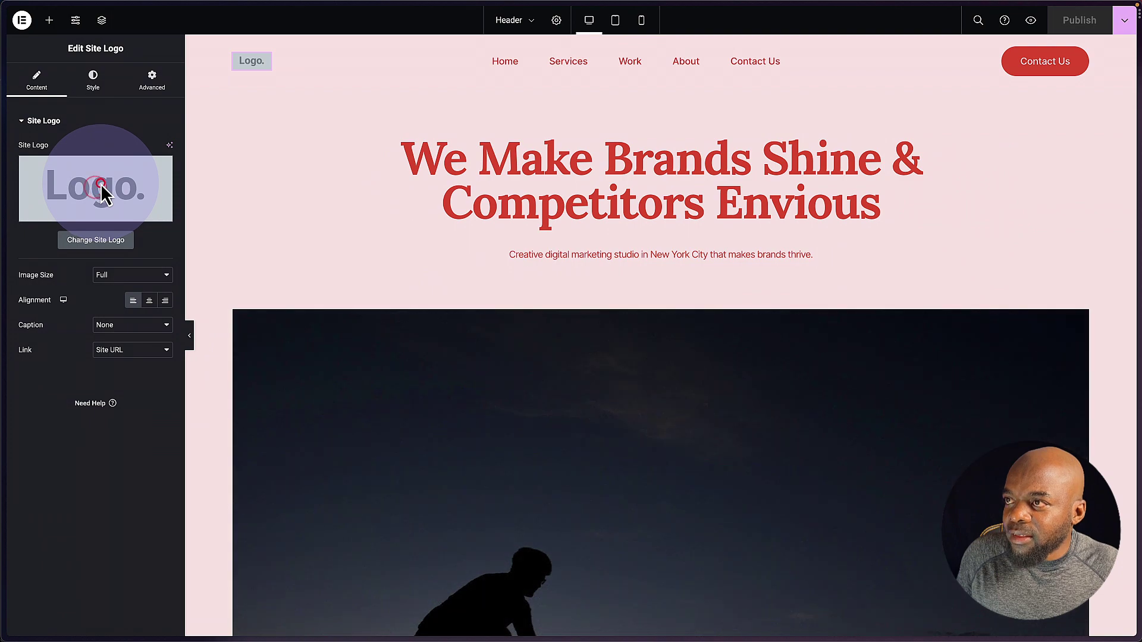
click(100, 239)
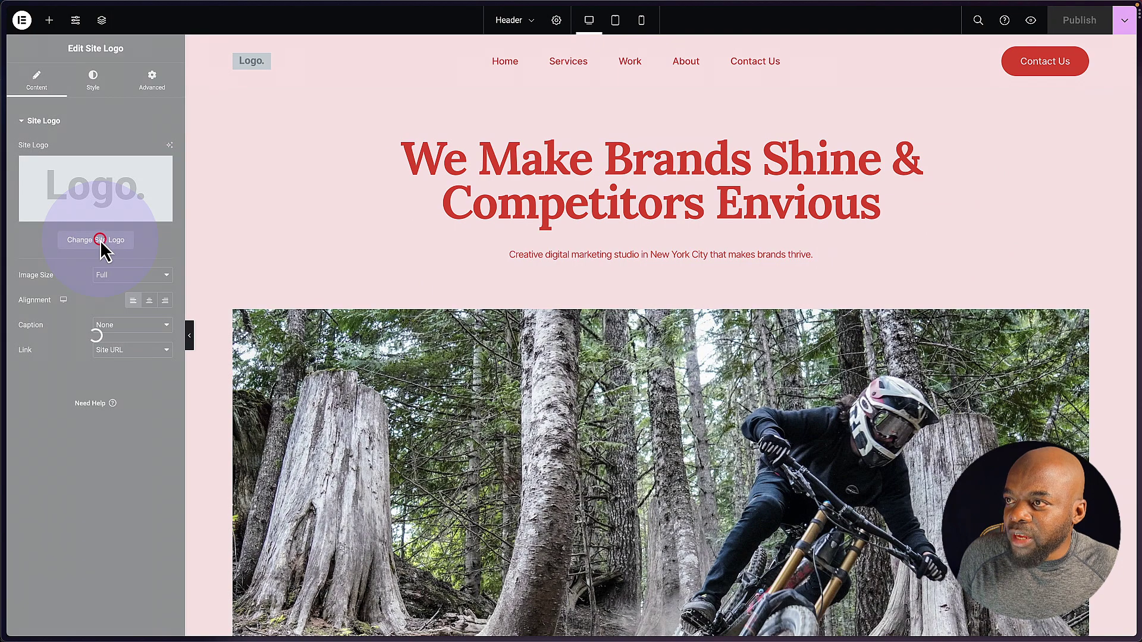
mouse_move(101, 247)
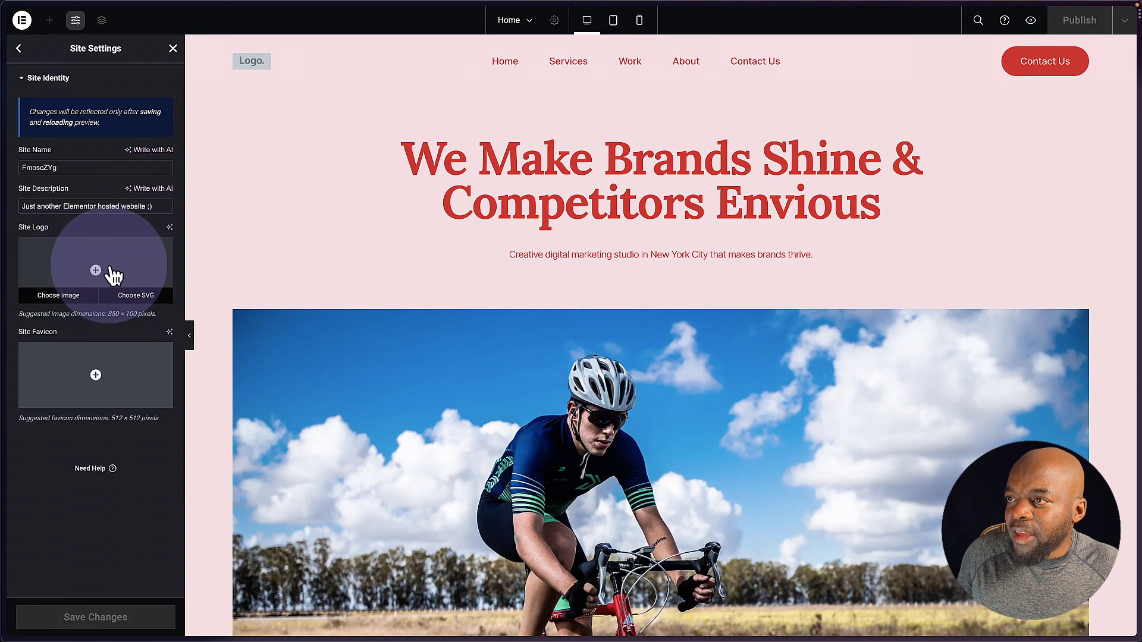
click(95, 271)
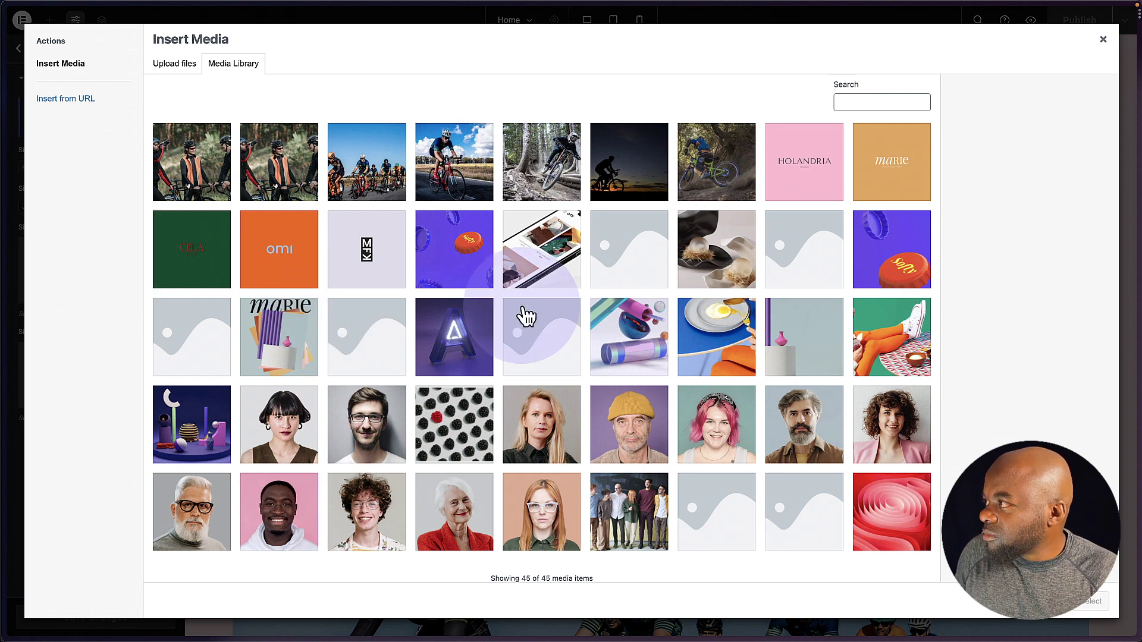
scroll(524, 316, down, 1)
scroll(527, 316, up, 1)
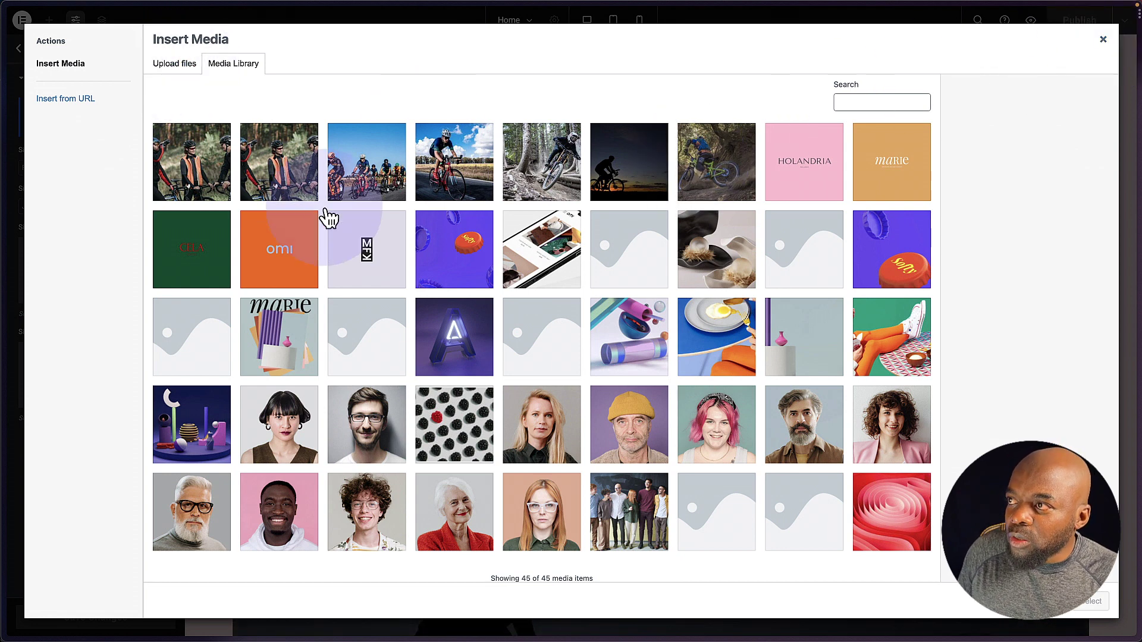
click(301, 270)
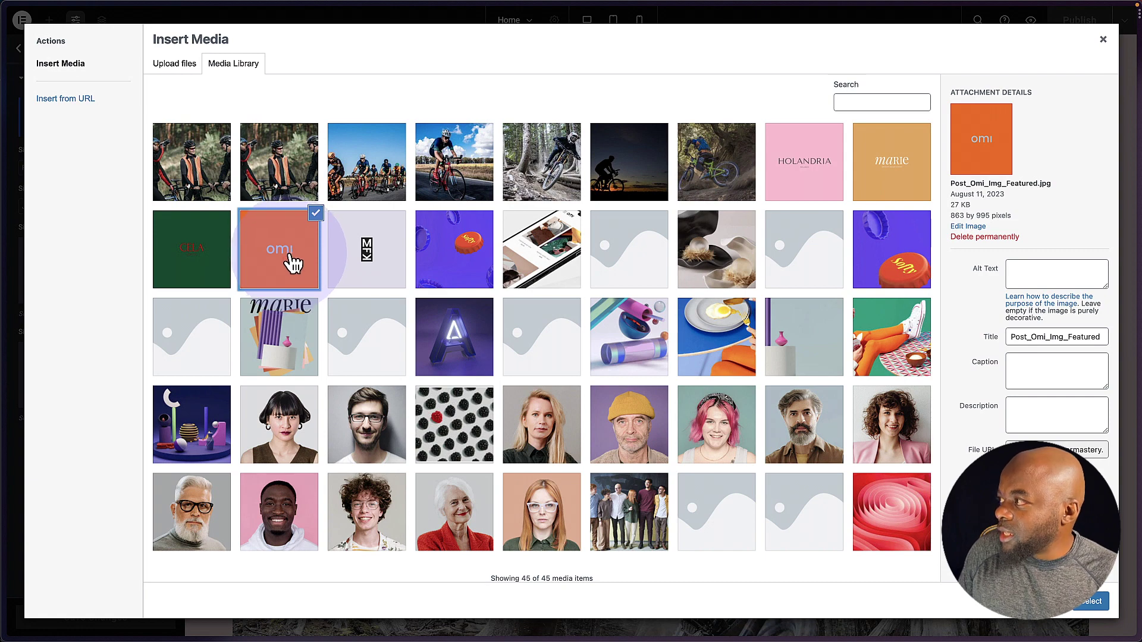
click(1094, 604)
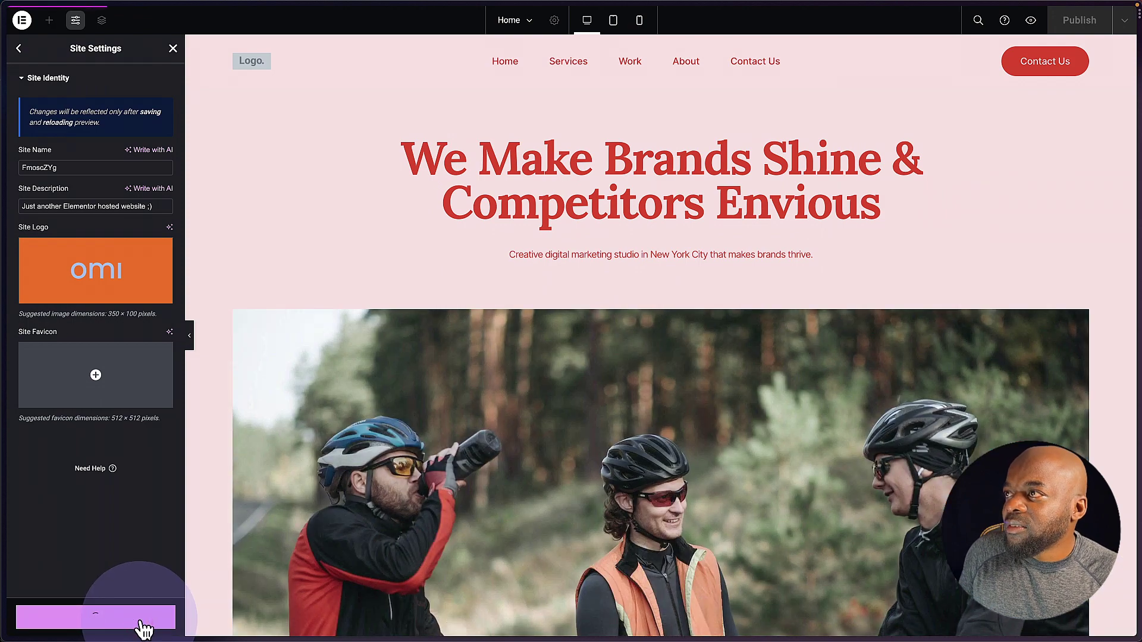
click(241, 62)
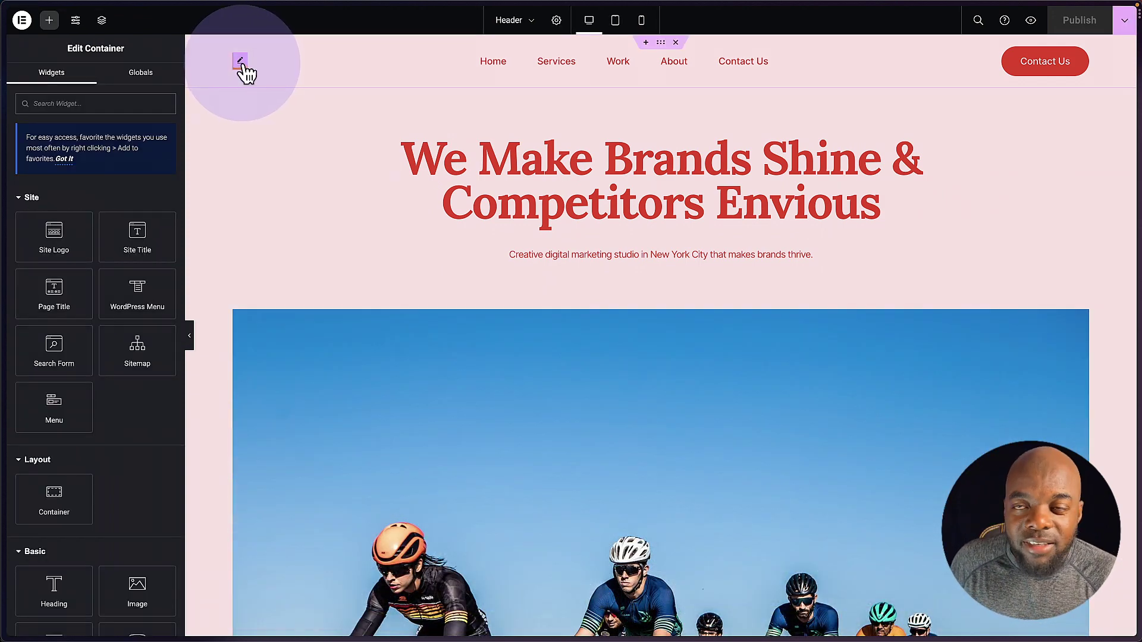
- Set the header logo's Max Width to 100% in its Style settings
click(240, 60)
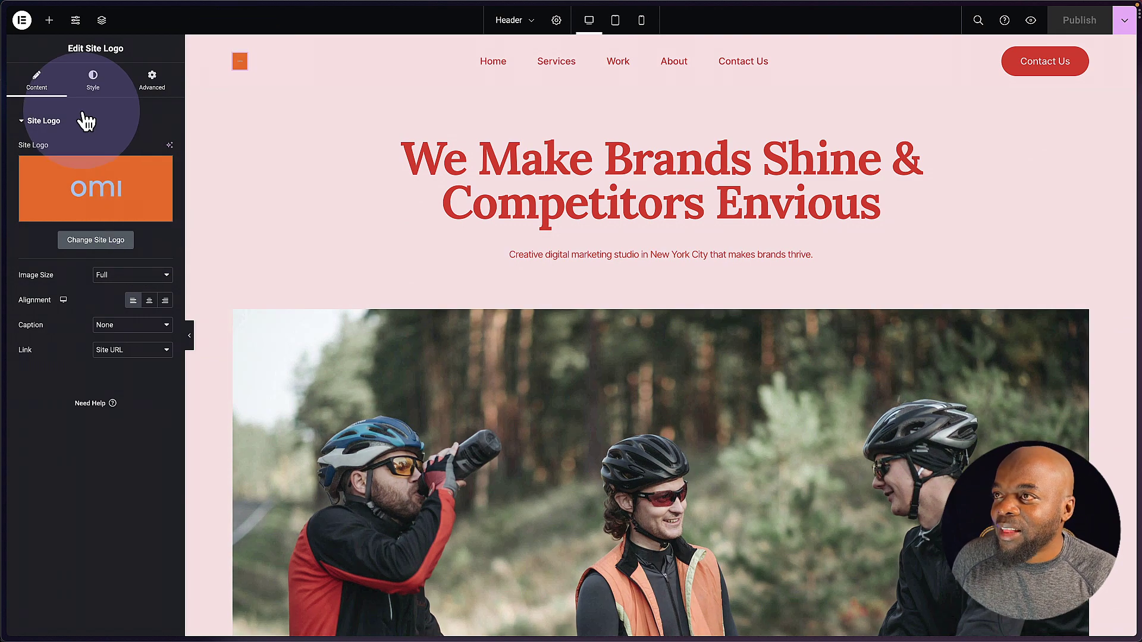
click(93, 89)
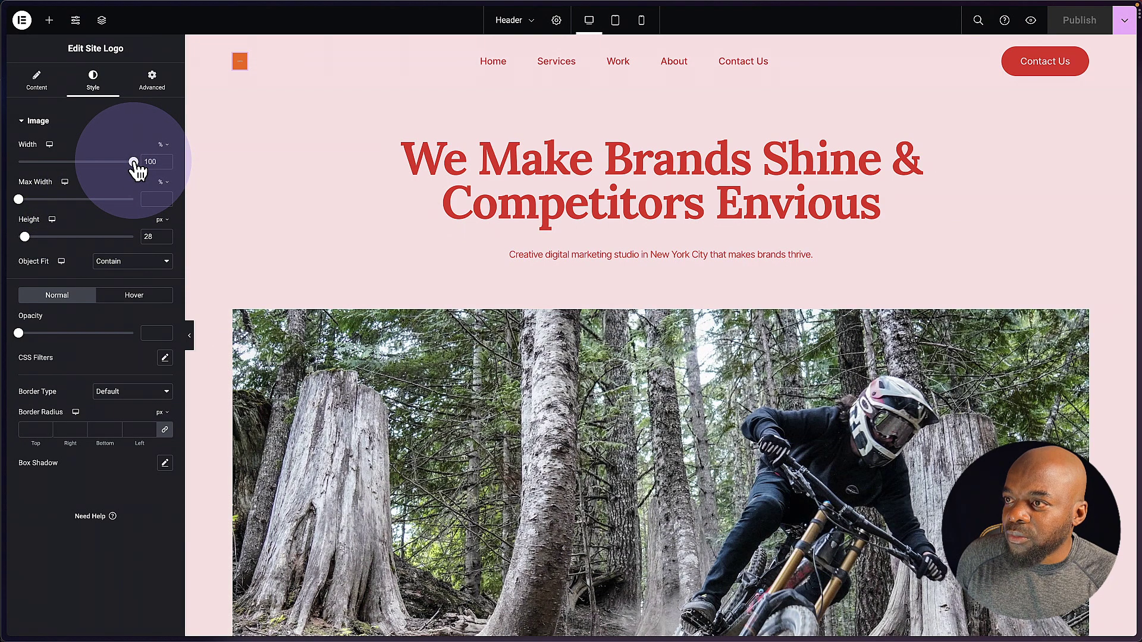
click(133, 199)
drag(24, 237, 37, 240)
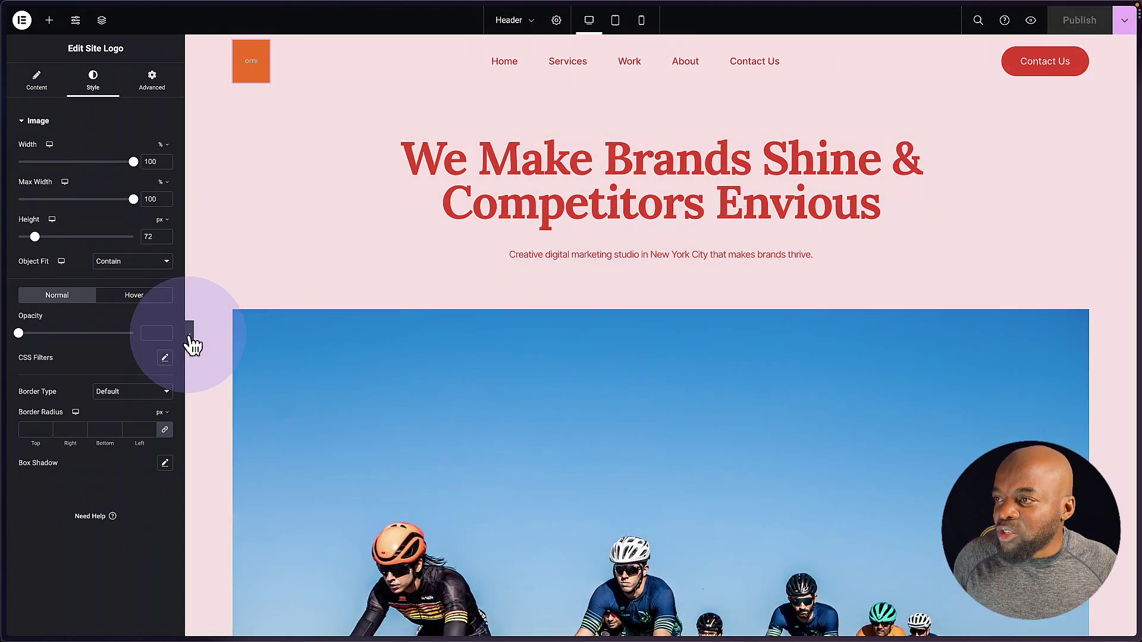
- Collapse the editor panel and scroll through the preview showing the omi logo and cycling photos
click(189, 335)
scroll(571, 357, down, 3)
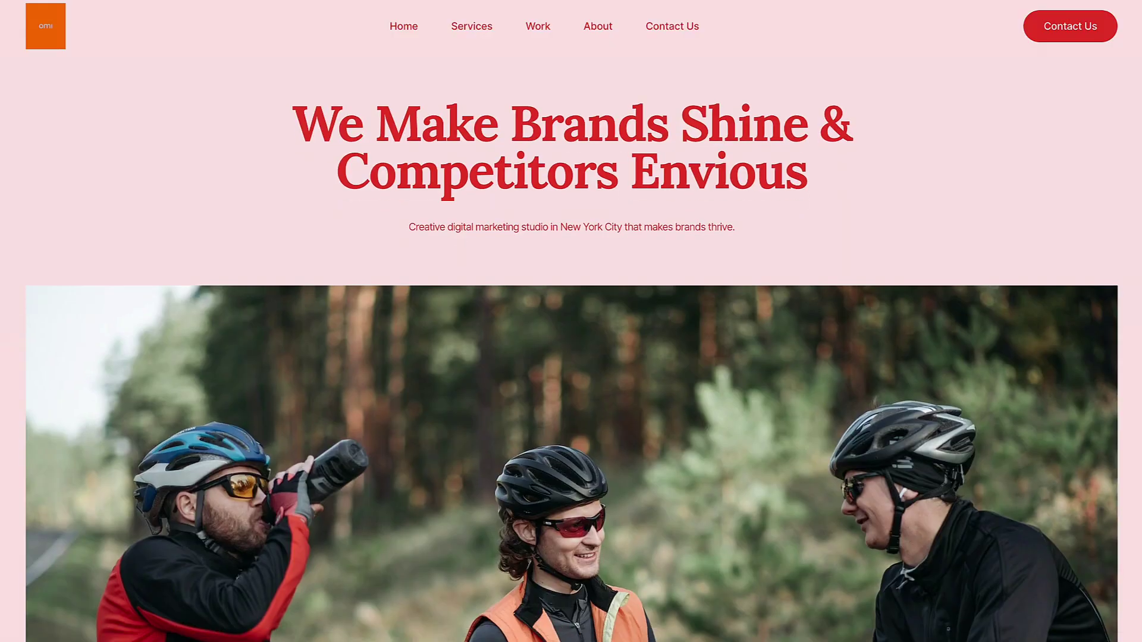
scroll(571, 357, down, 15)
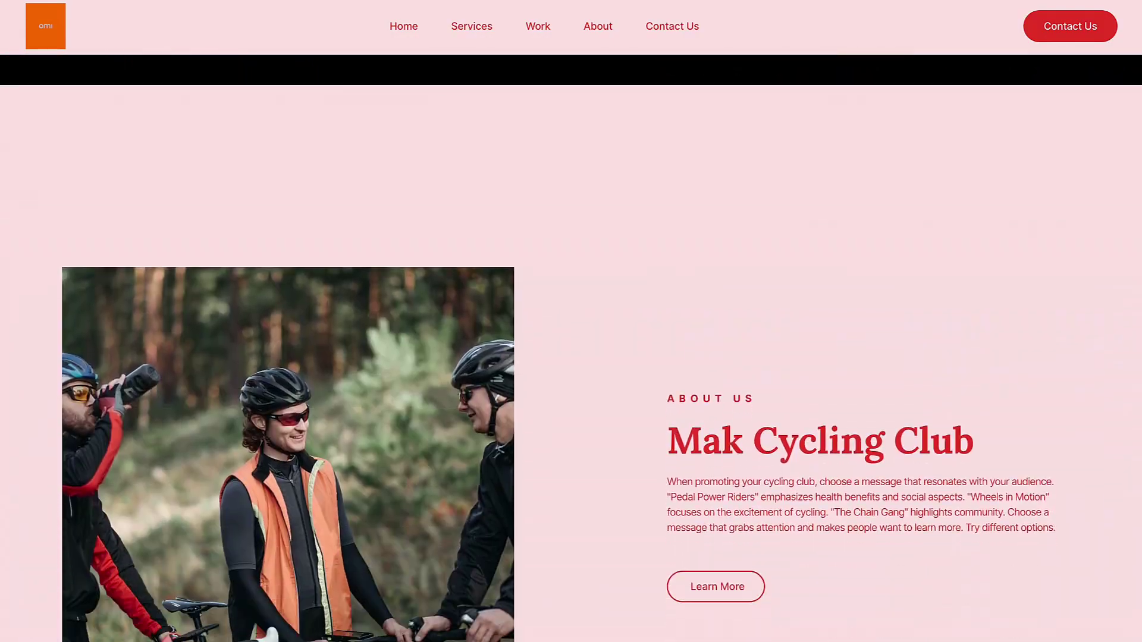
scroll(571, 357, down, 15)
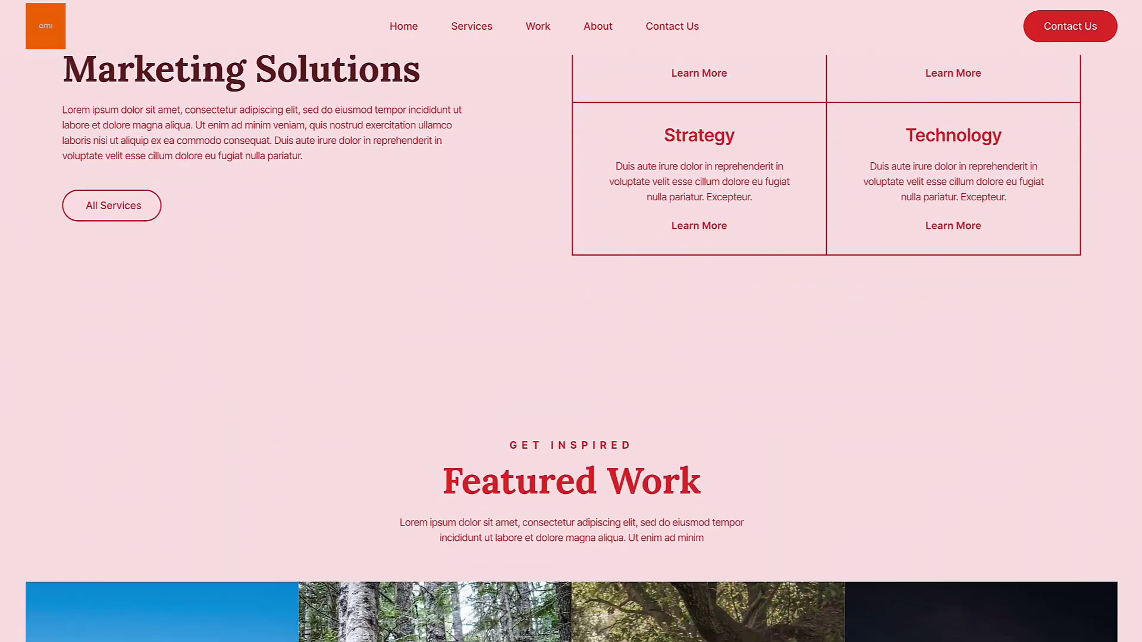
scroll(572, 357, down, 3)
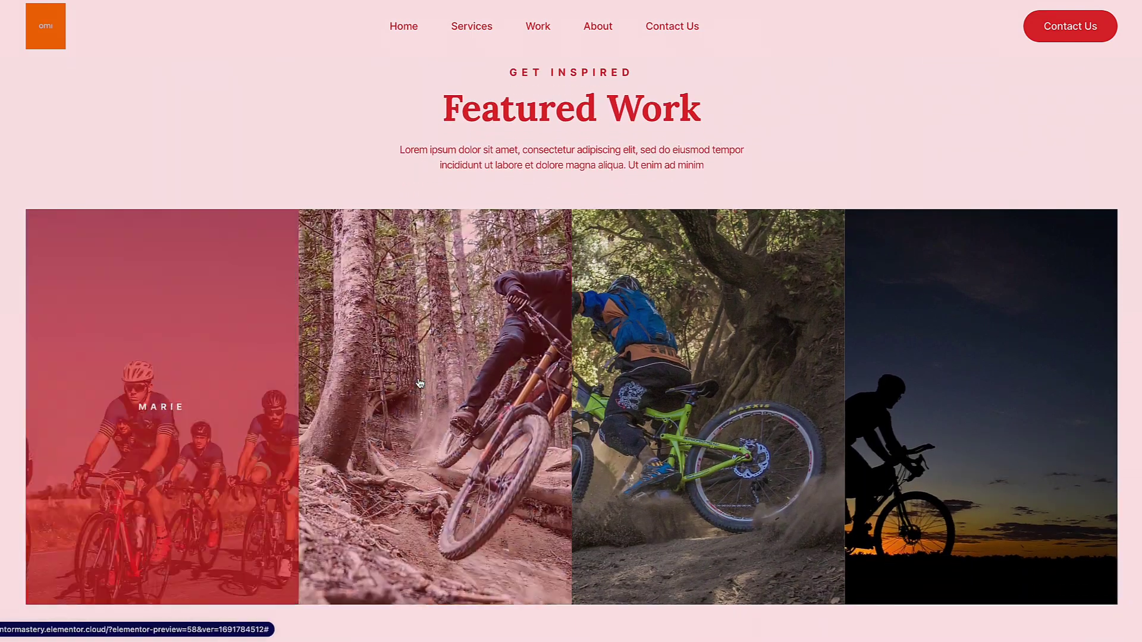